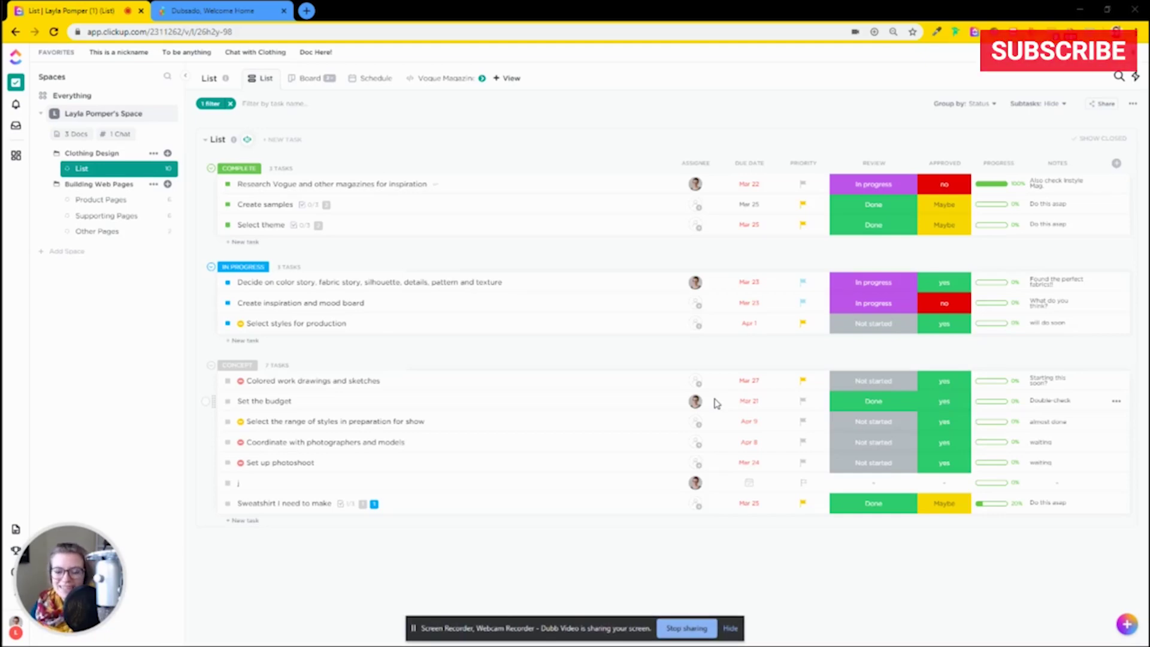
- Open the task "Research Vogue and other magazines for inspiration" to view its details and close it again
left_click(730, 628)
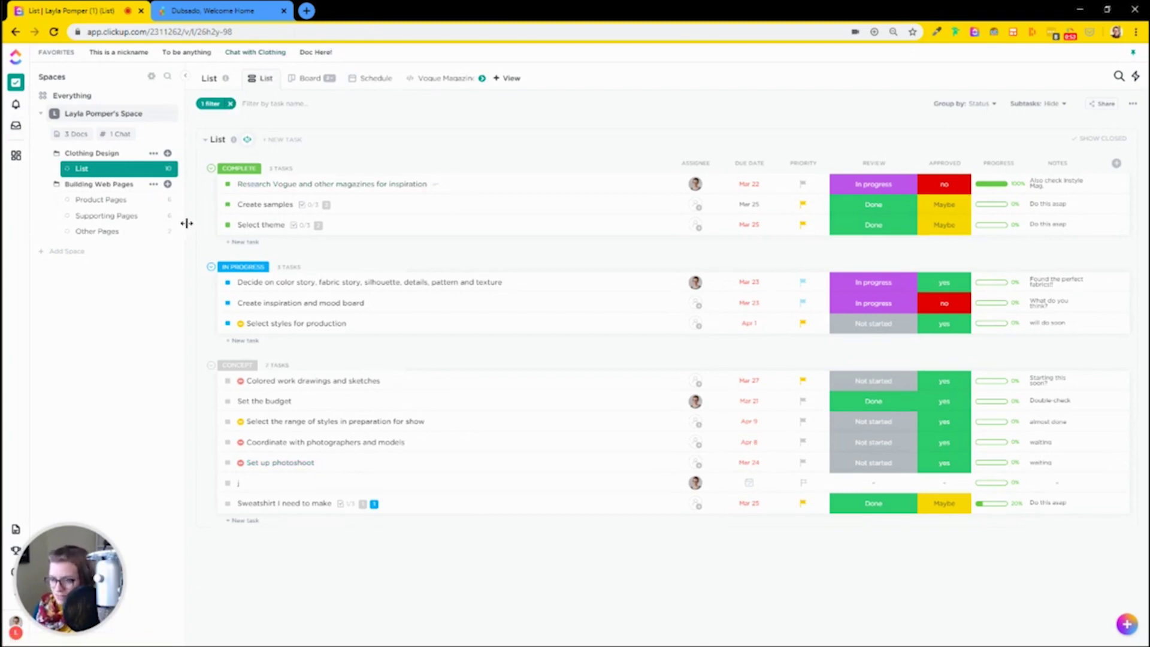
left_click(343, 185)
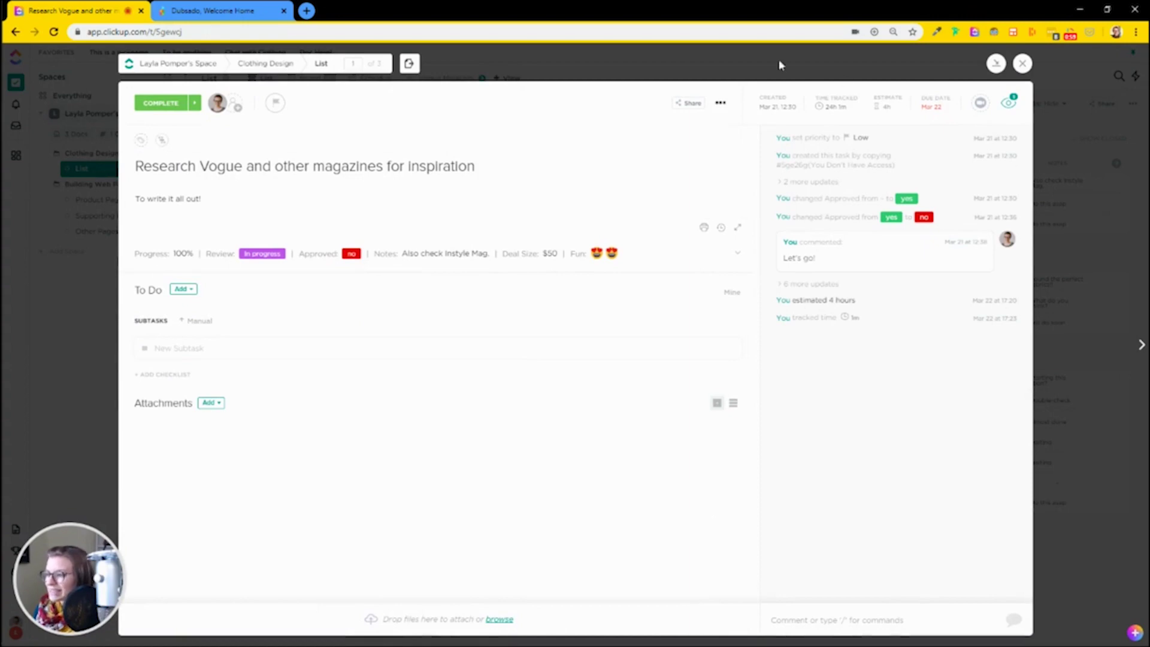
left_click(82, 288)
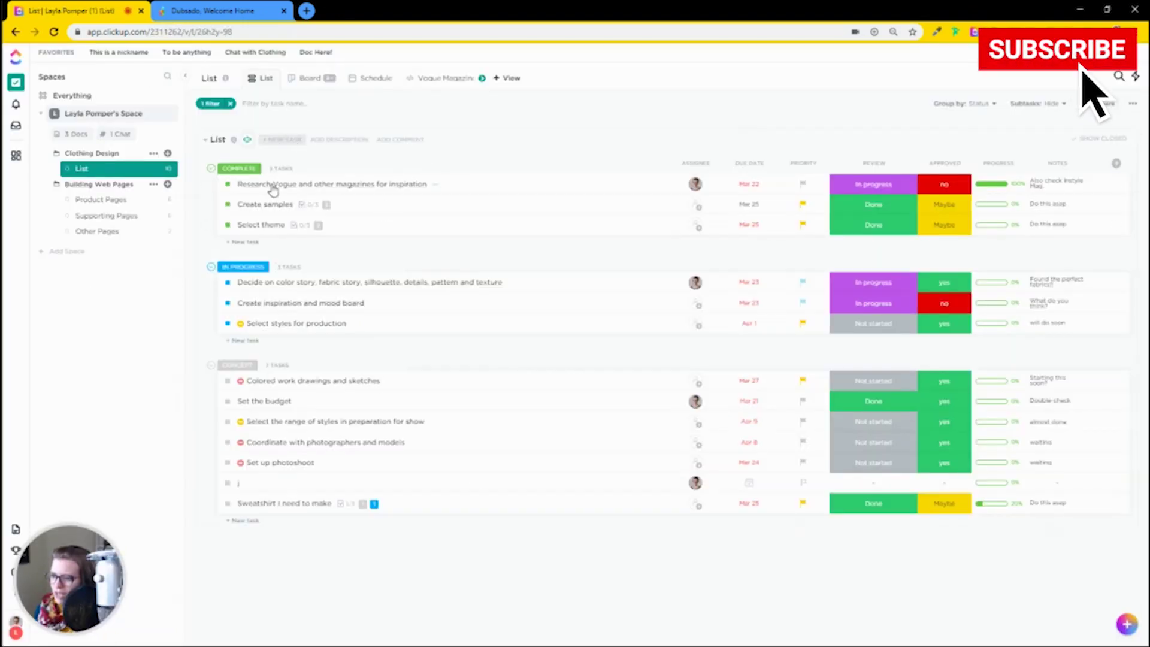
- View the Clothing Design tasks on the Schedule calendar and return to the List view
mouse_move(1119, 626)
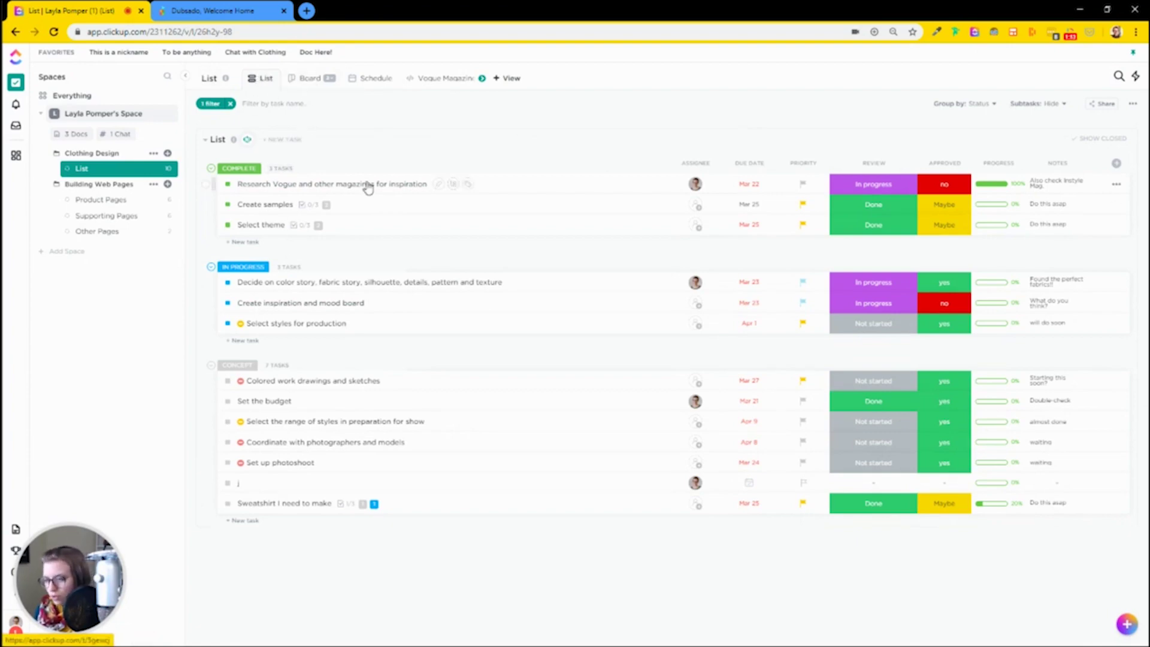
left_click(379, 80)
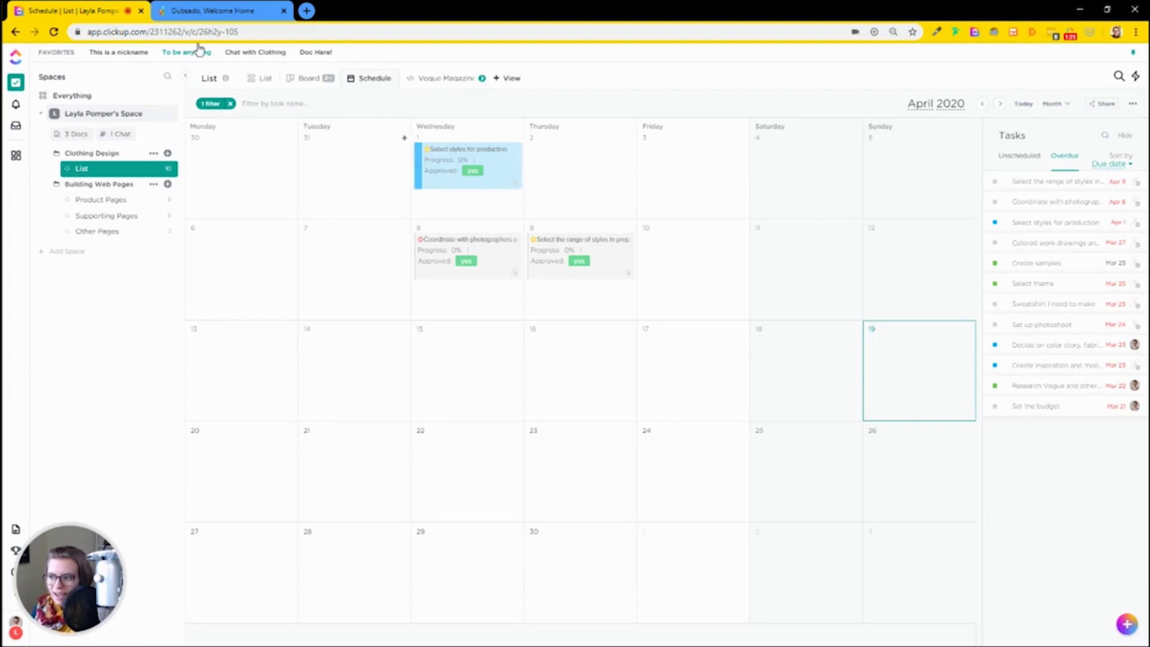
left_click(265, 80)
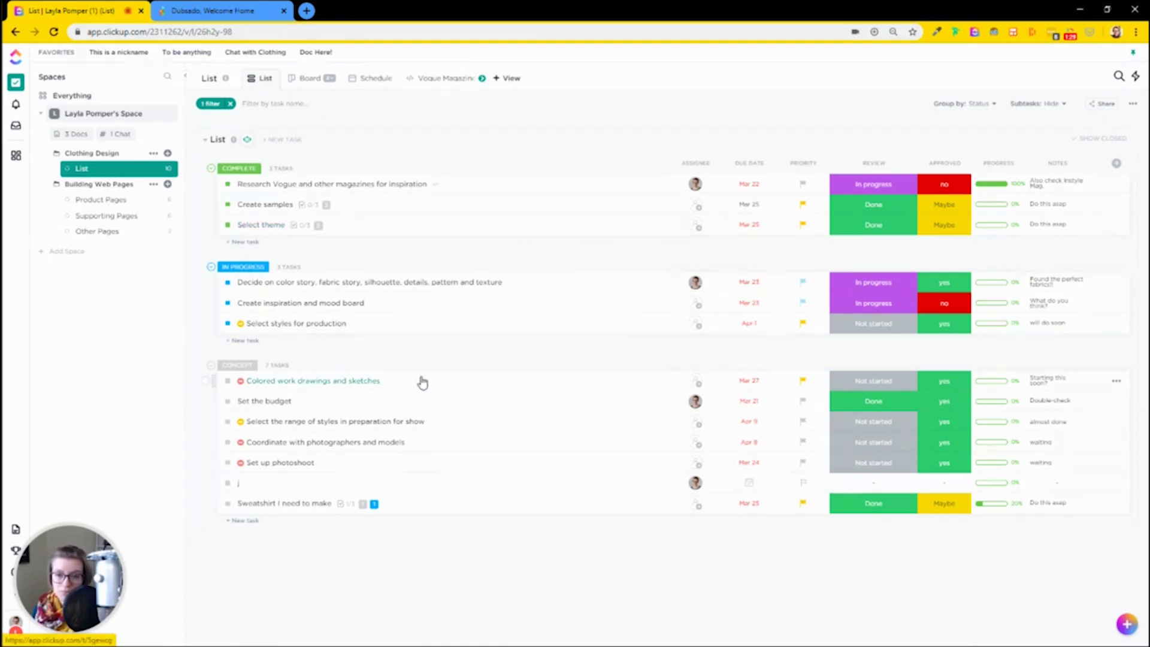
- Set Review to Done and Approved to no for the task about deciding on color story, fabric story and silhouette
left_click(889, 286)
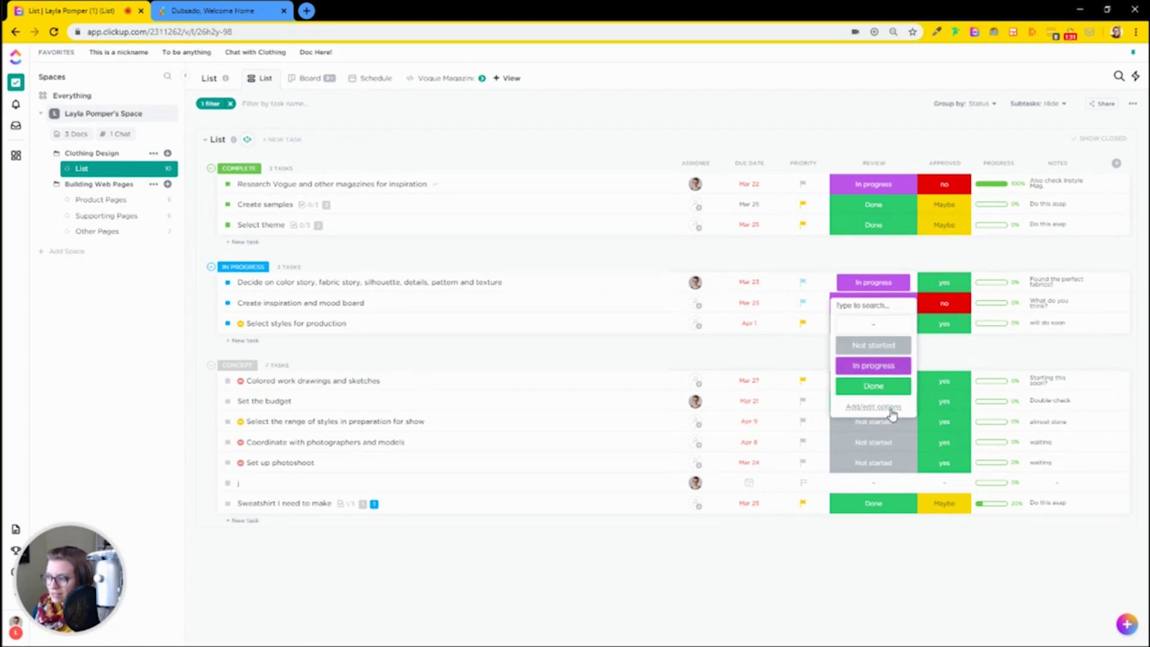
left_click(874, 394)
left_click(942, 288)
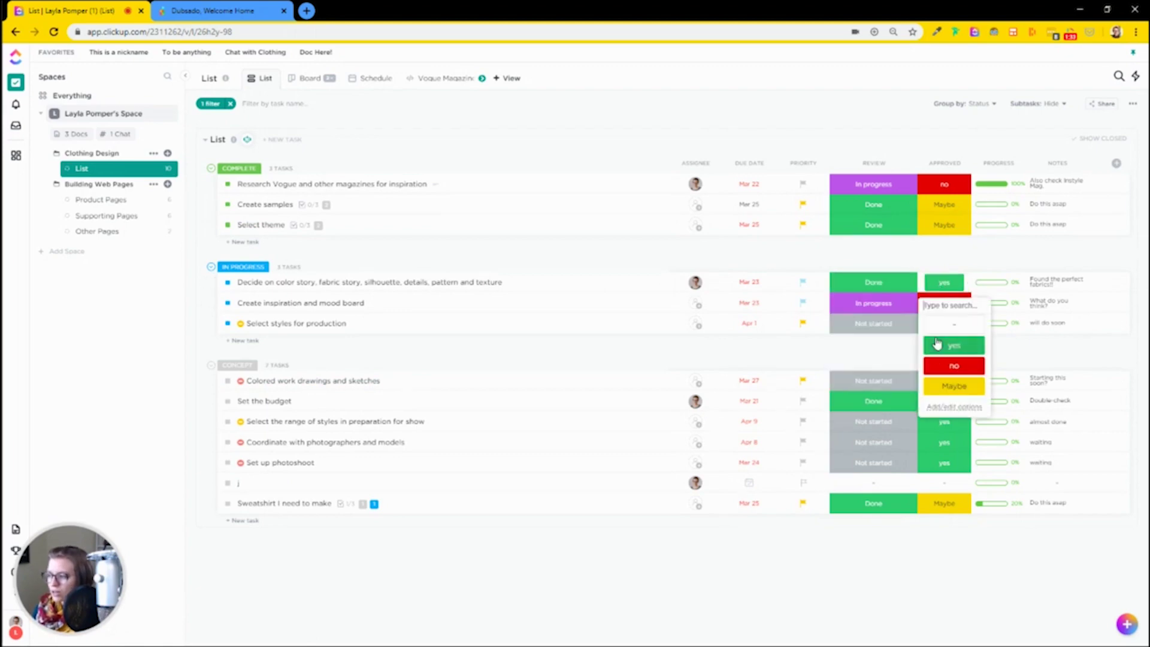
left_click(956, 365)
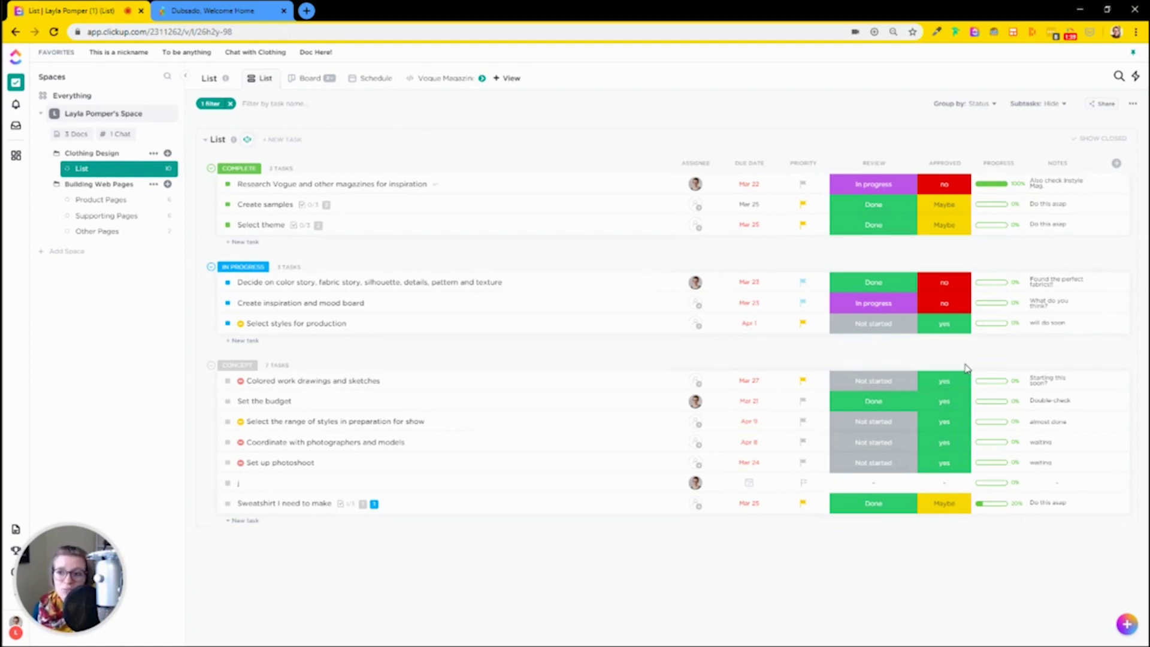
- Browse the automations available for the list, including the Creation category, and close the automations window
left_click_drag(71, 594, 103, 347)
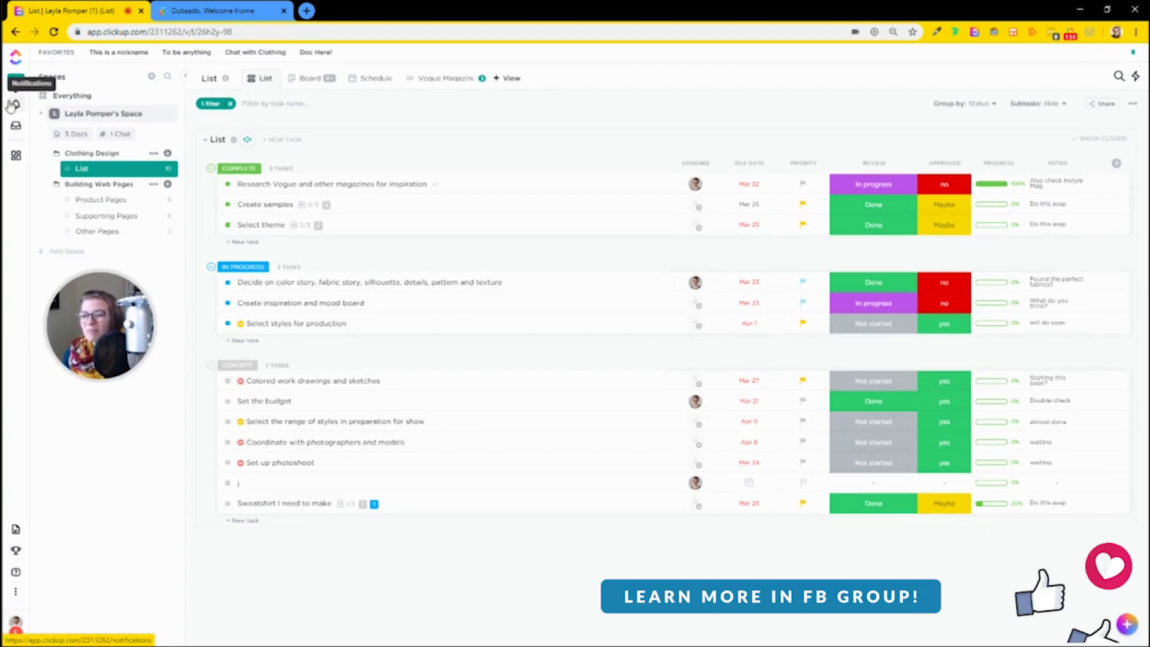
left_click(248, 140)
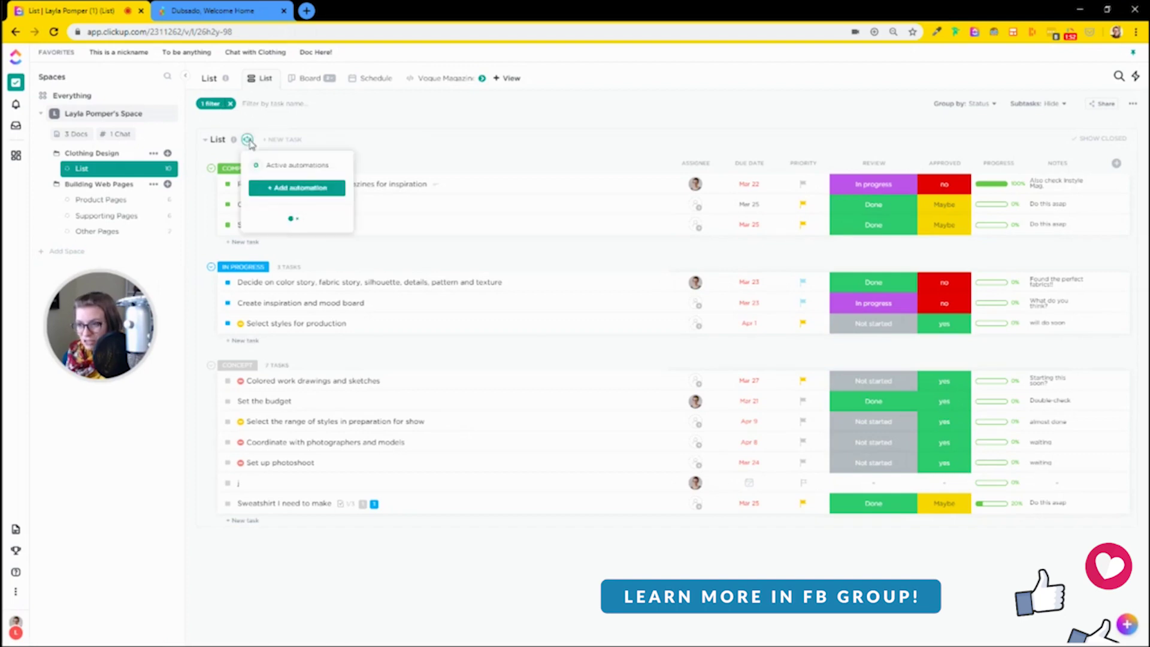
left_click(290, 187)
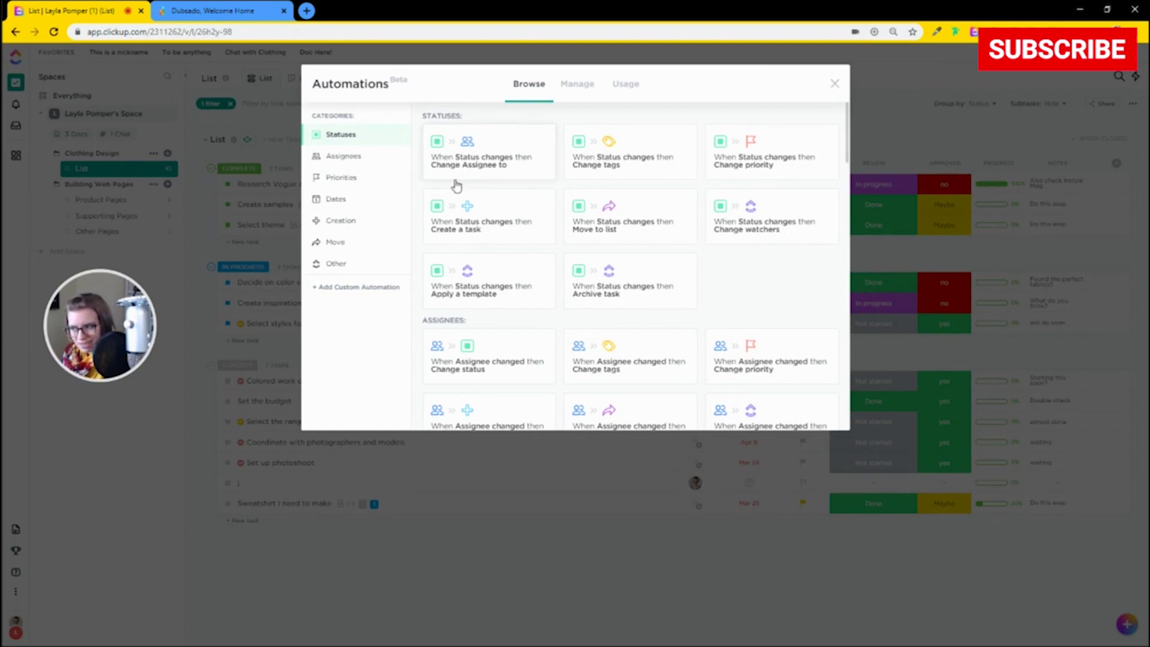
left_click(350, 224)
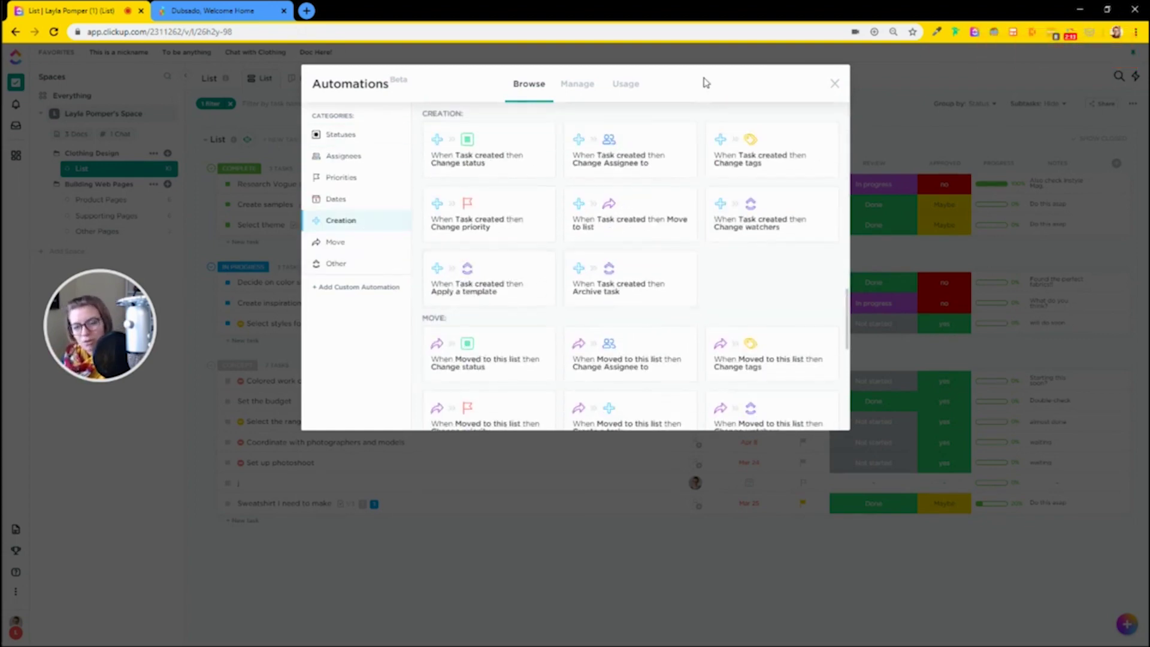
left_click(834, 83)
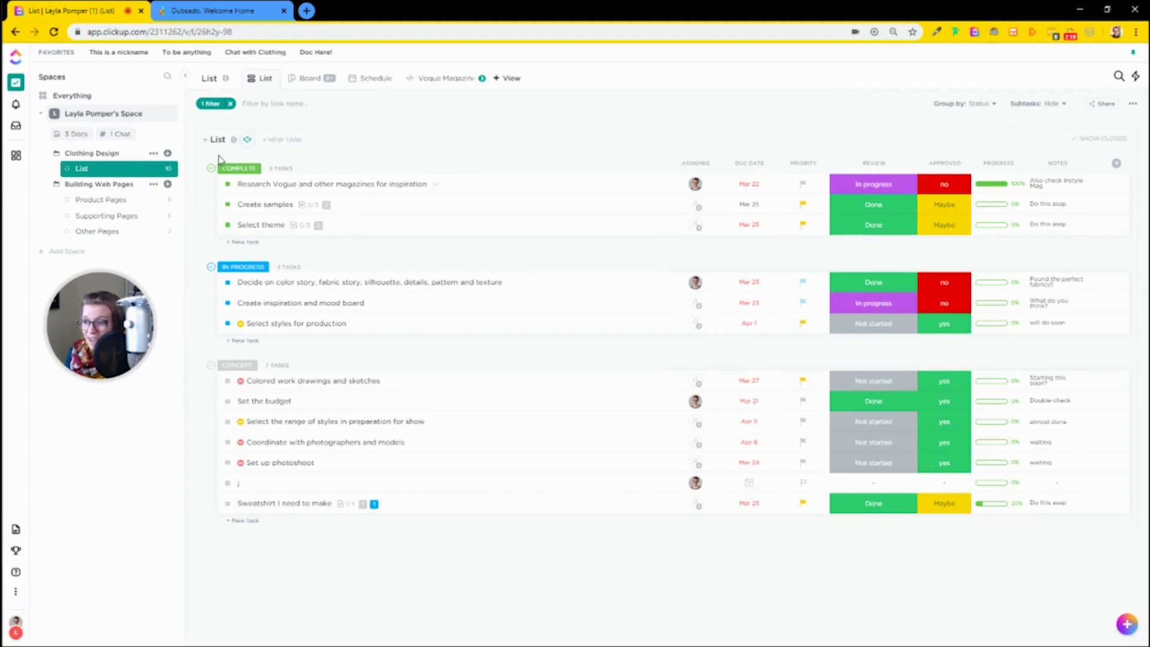
- Look through the workspace's Inbox, Dashboards and Docs pages
left_click(17, 113)
left_click(15, 125)
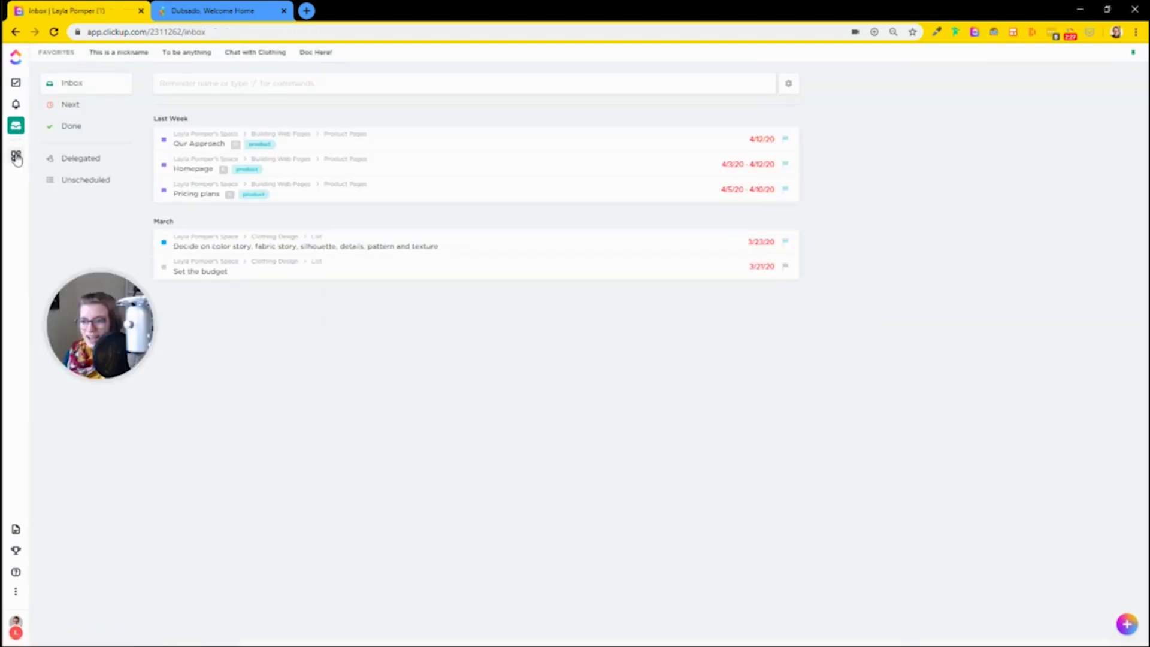
left_click(16, 157)
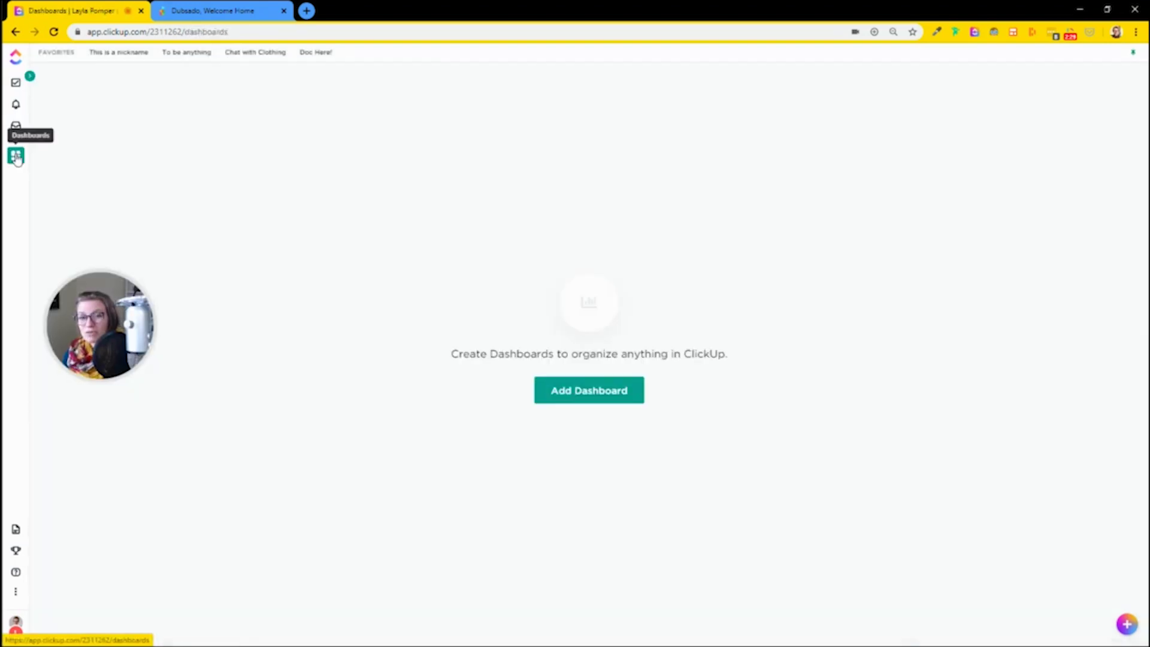
left_click(15, 530)
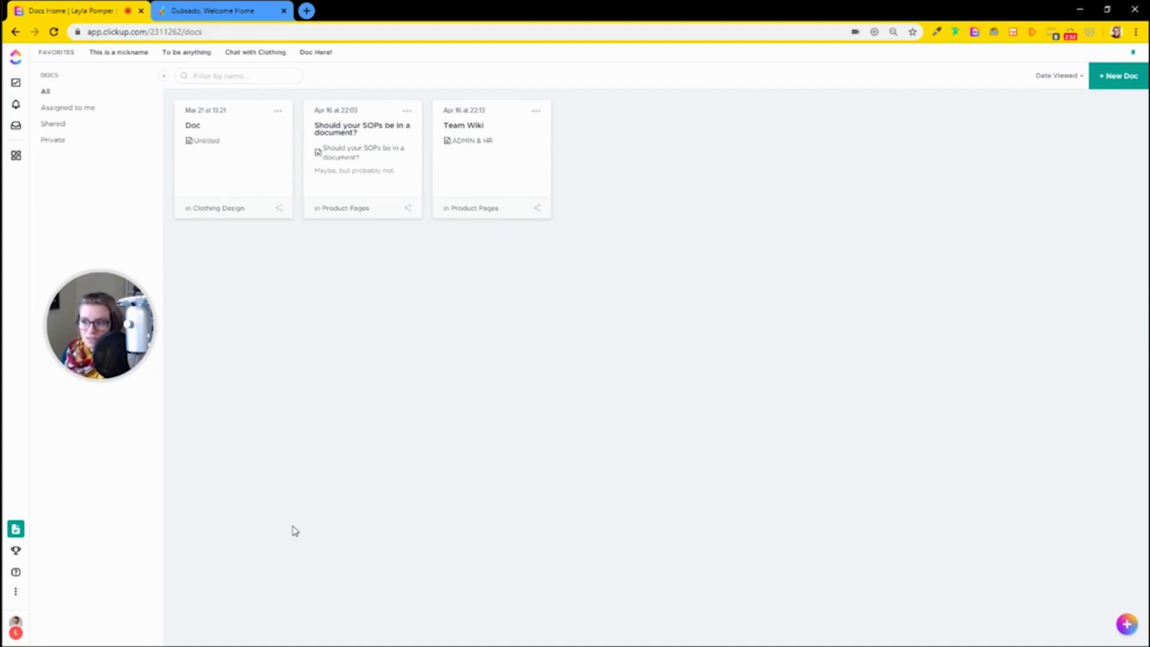
- Open the Clothing Design doc and add a smiley emoji icon to its Untitled page
left_click(231, 154)
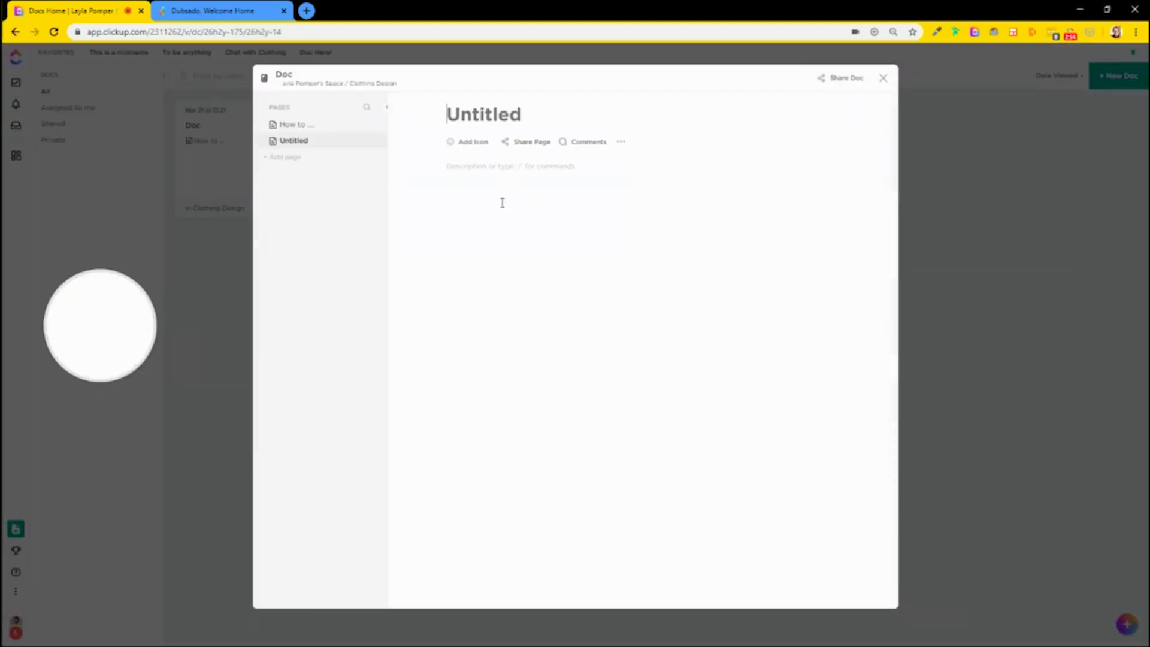
left_click(450, 142)
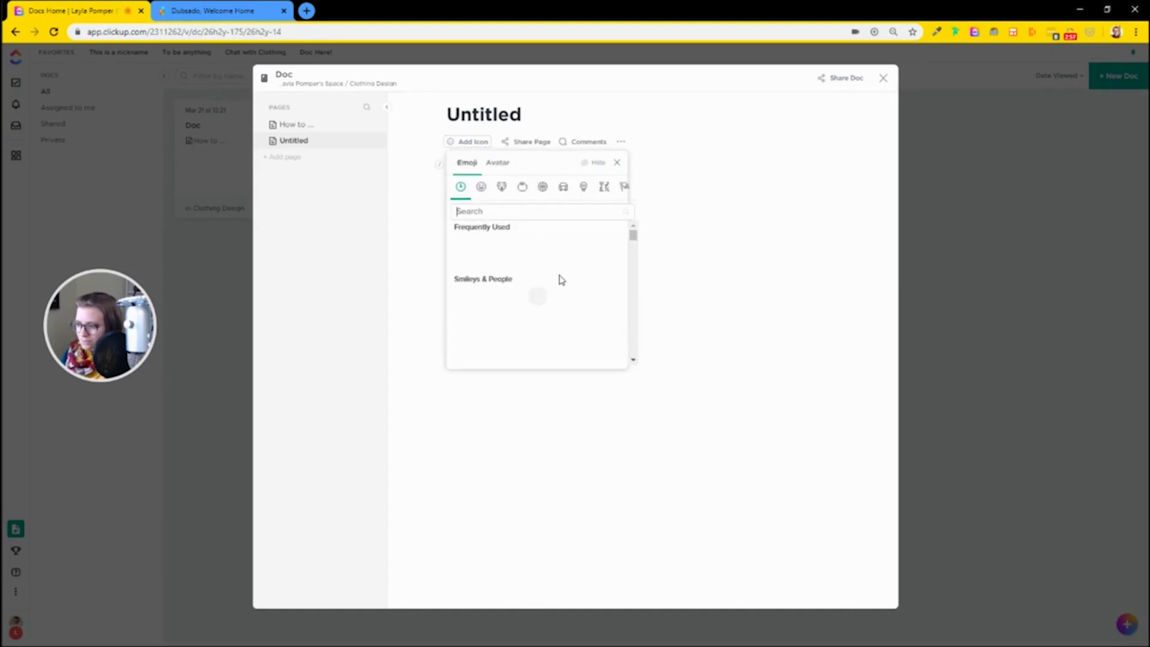
left_click(556, 252)
- Insert a YouTube embed command without a URL in the Untitled page's body and close the doc
type("/")
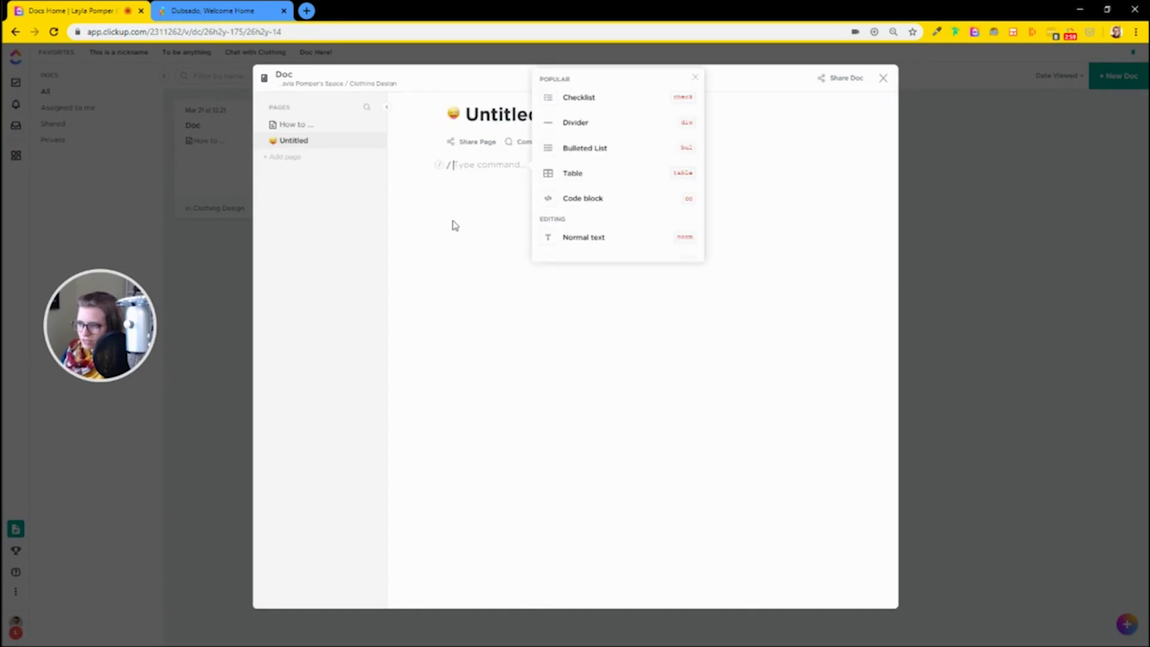
scroll(687, 154, "down", 5)
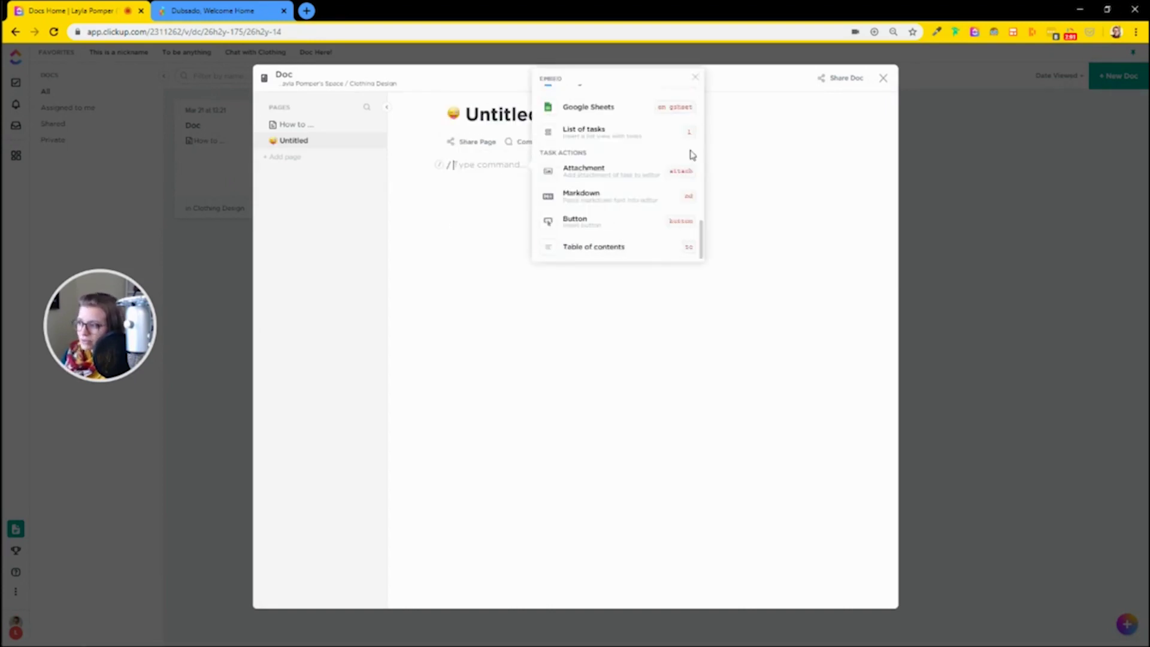
left_click_drag(700, 238, 689, 184)
left_click(598, 167)
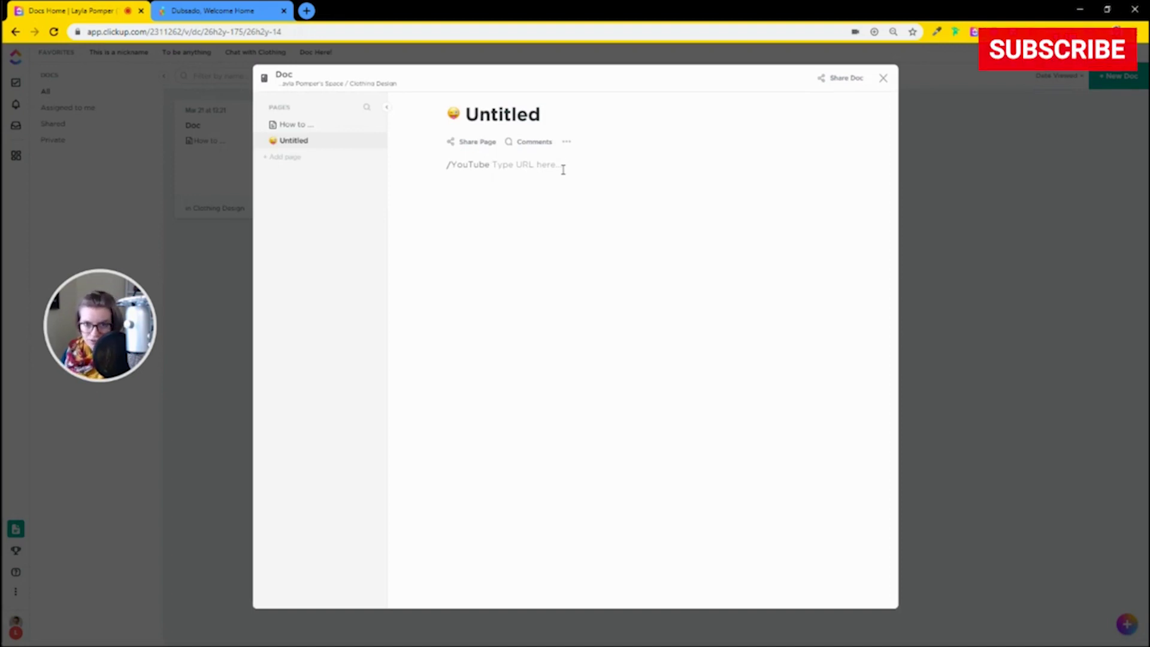
left_click(216, 170)
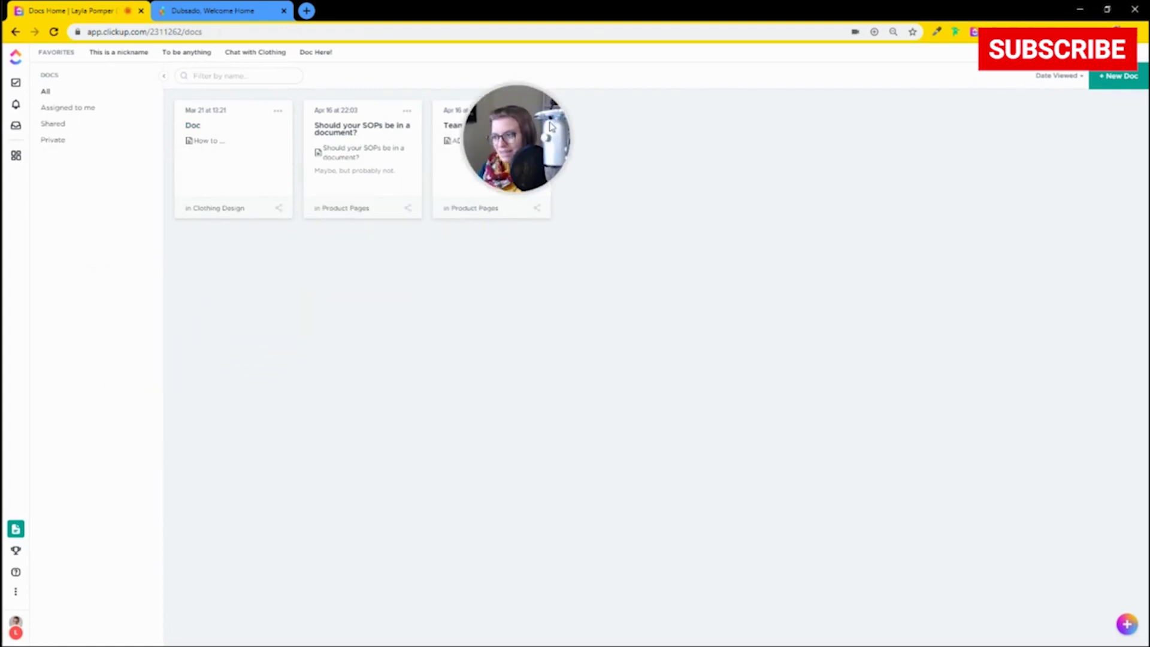
- Switch to Dubsado, view the details of the "Create job" task from the dashboard and cancel the editing dialog
left_click(227, 8)
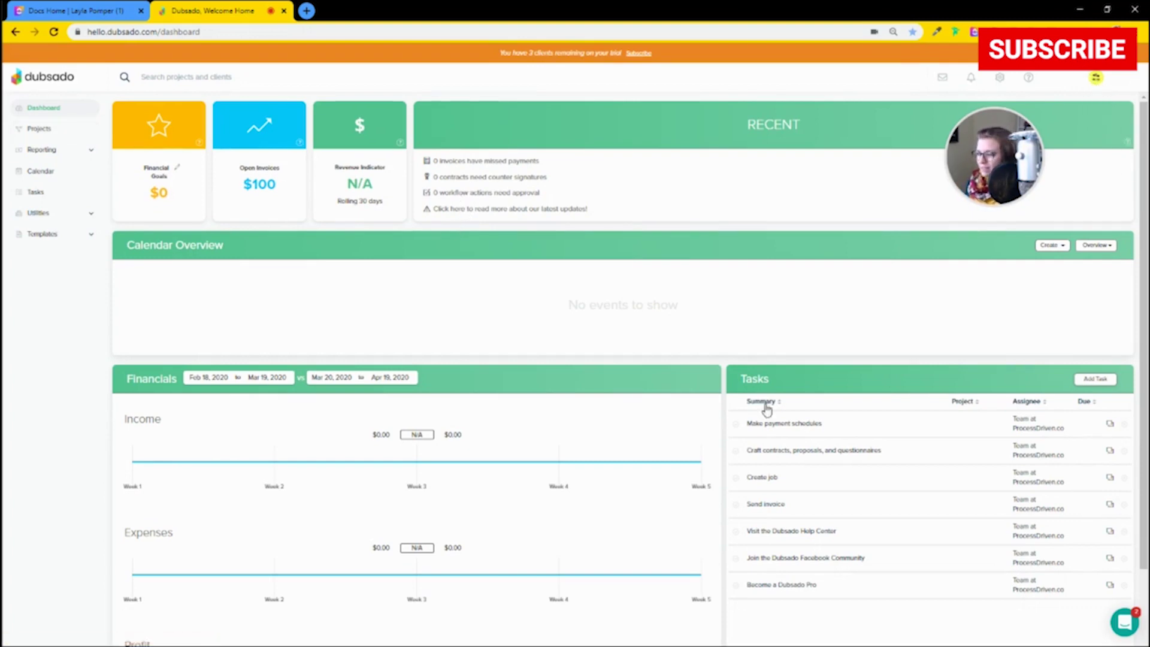
left_click(766, 477)
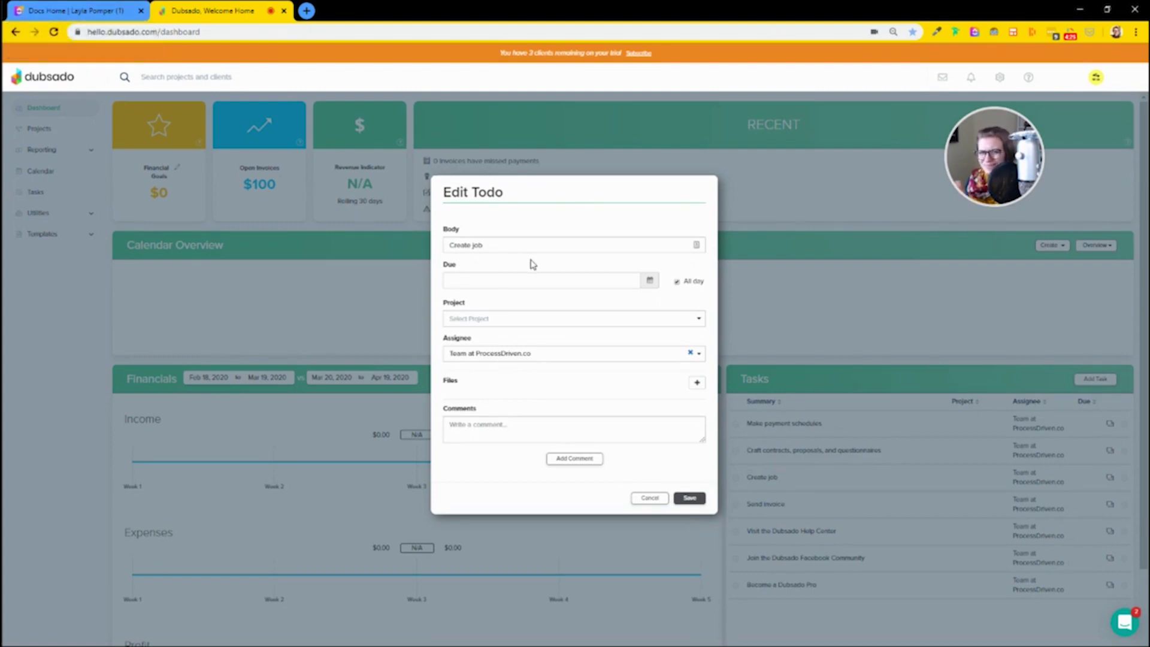
left_click(649, 498)
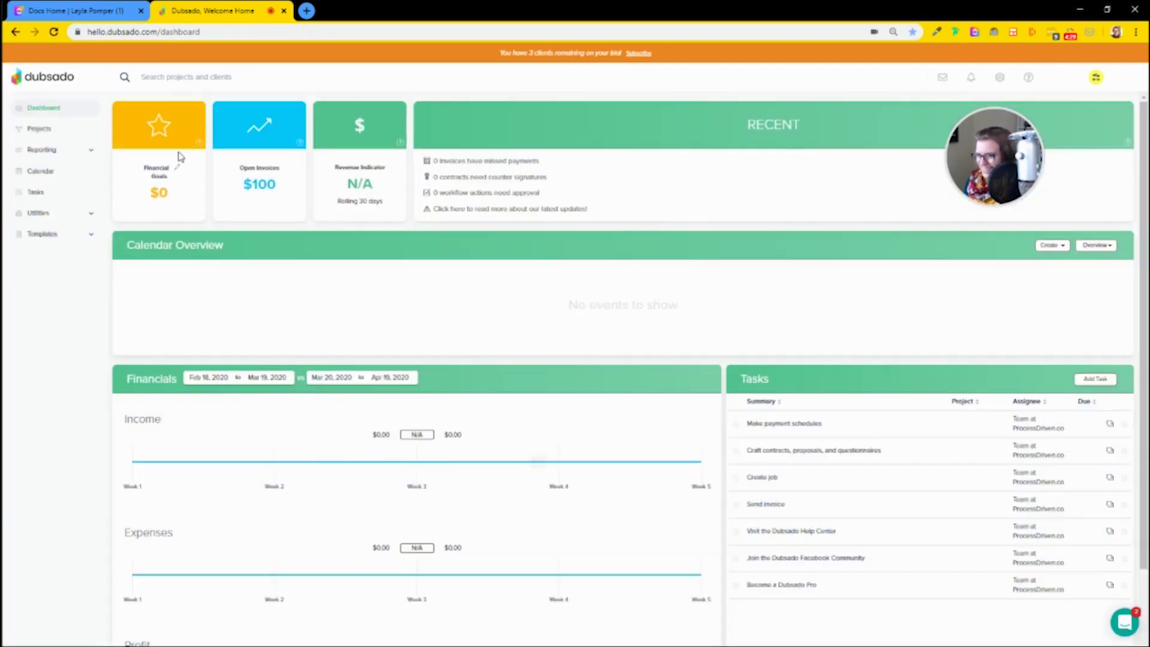
- Open the Wedding Shoot project from the list of projects
left_click(64, 135)
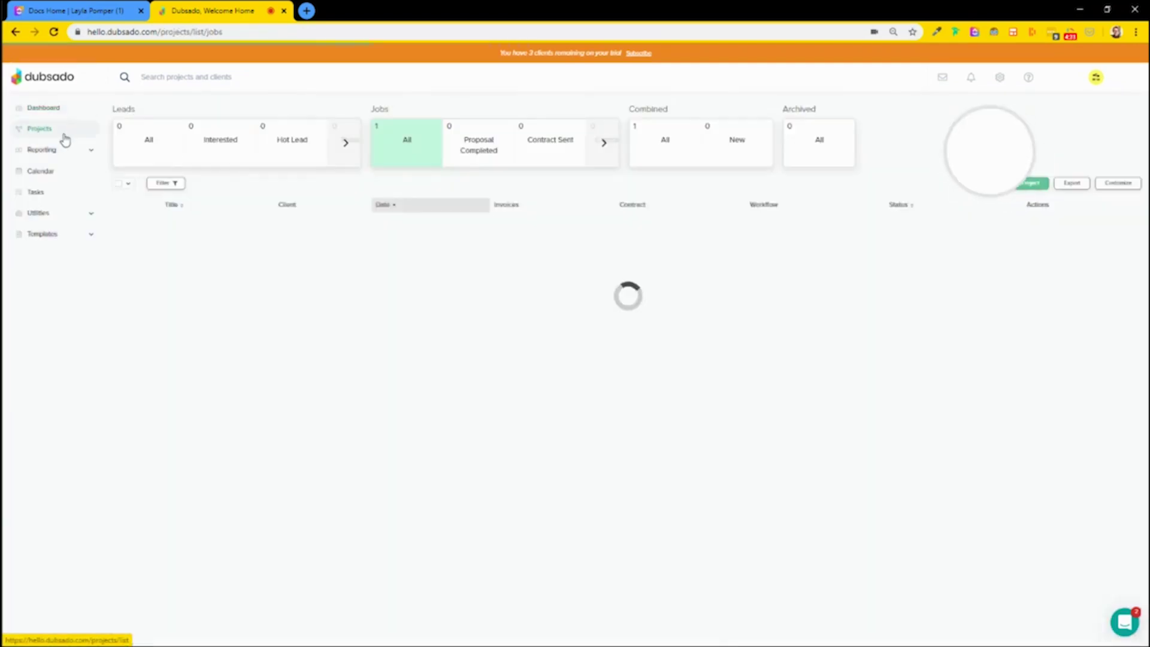
left_click_drag(1038, 161, 548, 309)
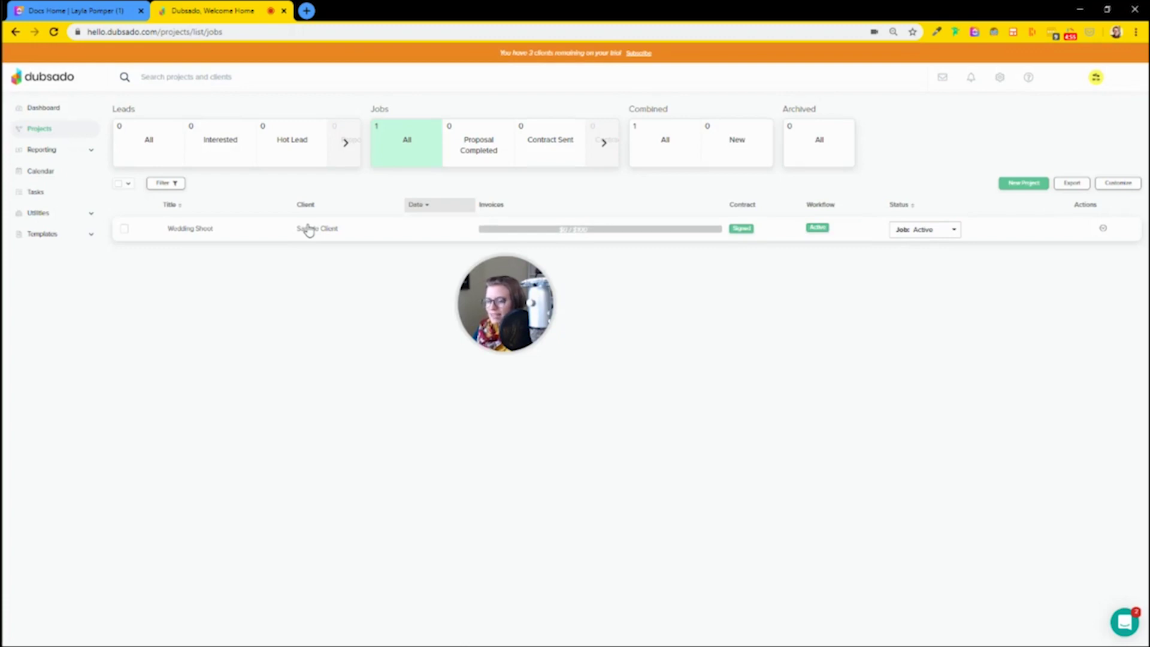
left_click(357, 231)
left_click_drag(466, 295, 288, 192)
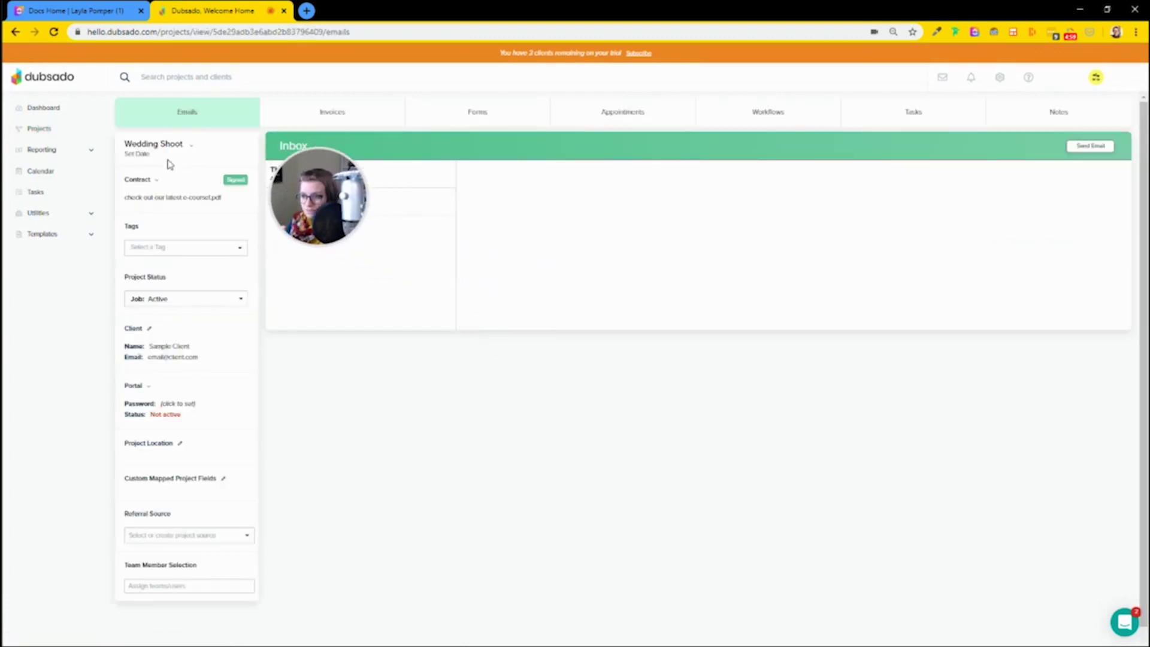
- Examine the Wedding Shoot project's editable title, its contract PDF and the client details
left_click(132, 142)
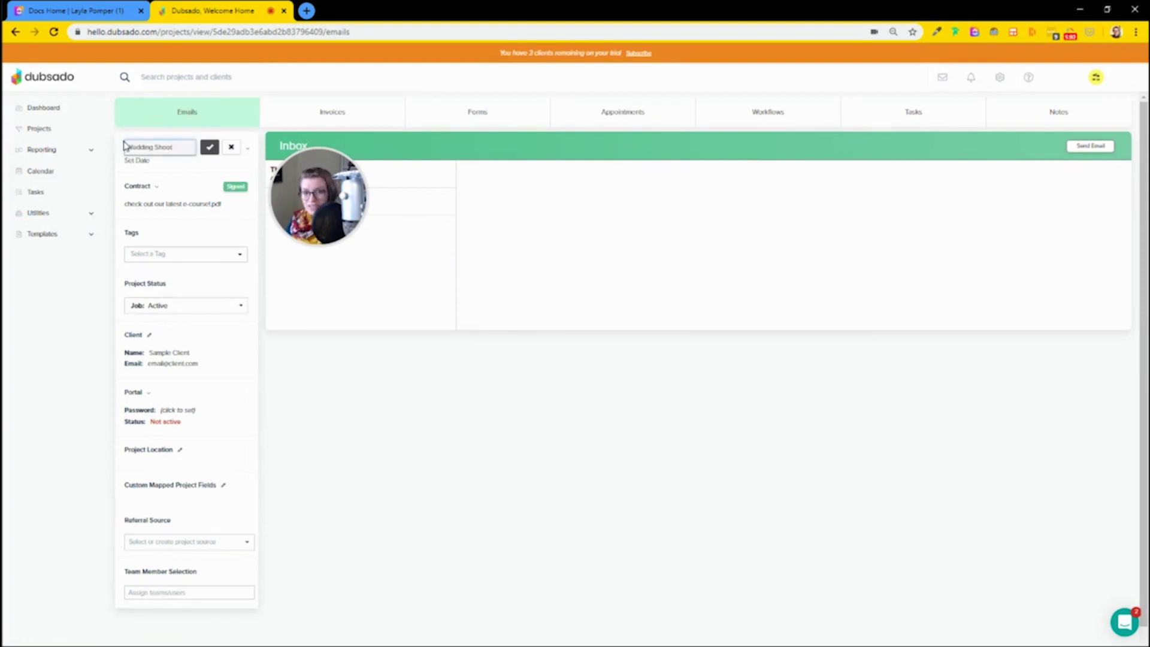
left_click(209, 147)
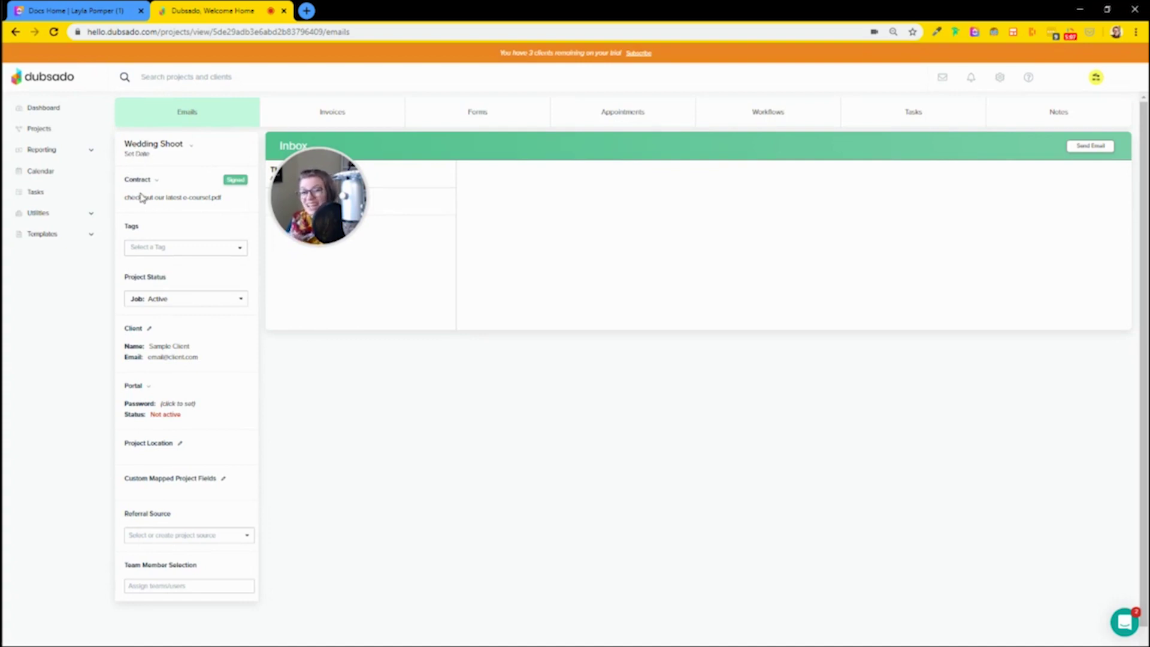
left_click(155, 182)
left_click(166, 192)
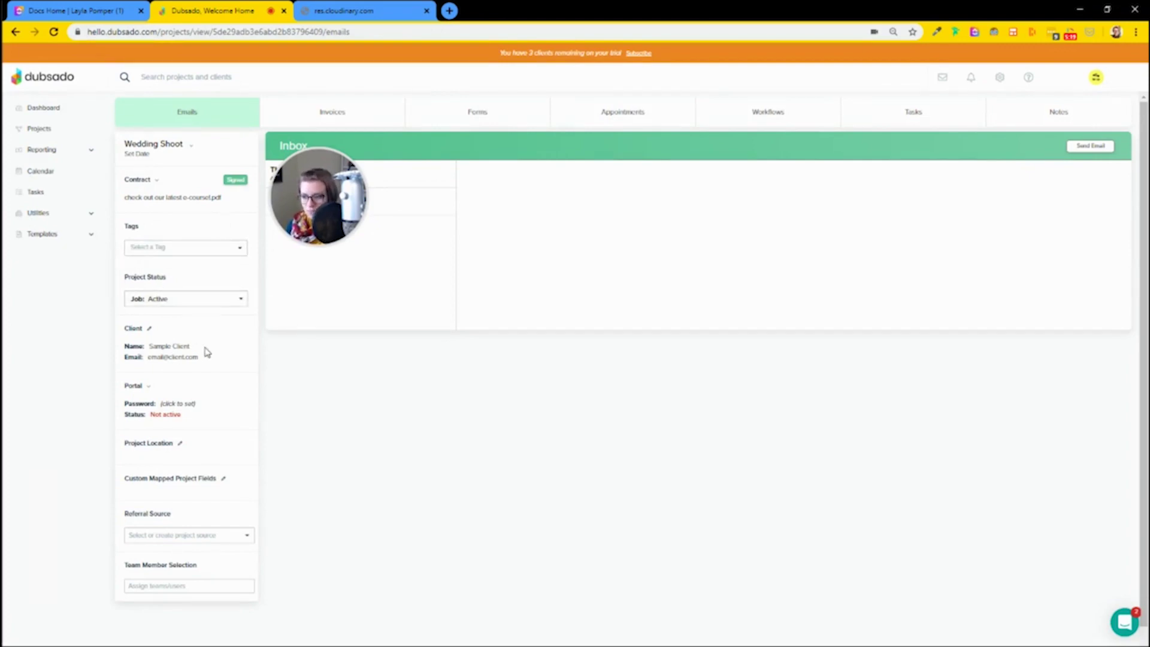
left_click_drag(124, 329, 218, 359)
left_click(216, 360)
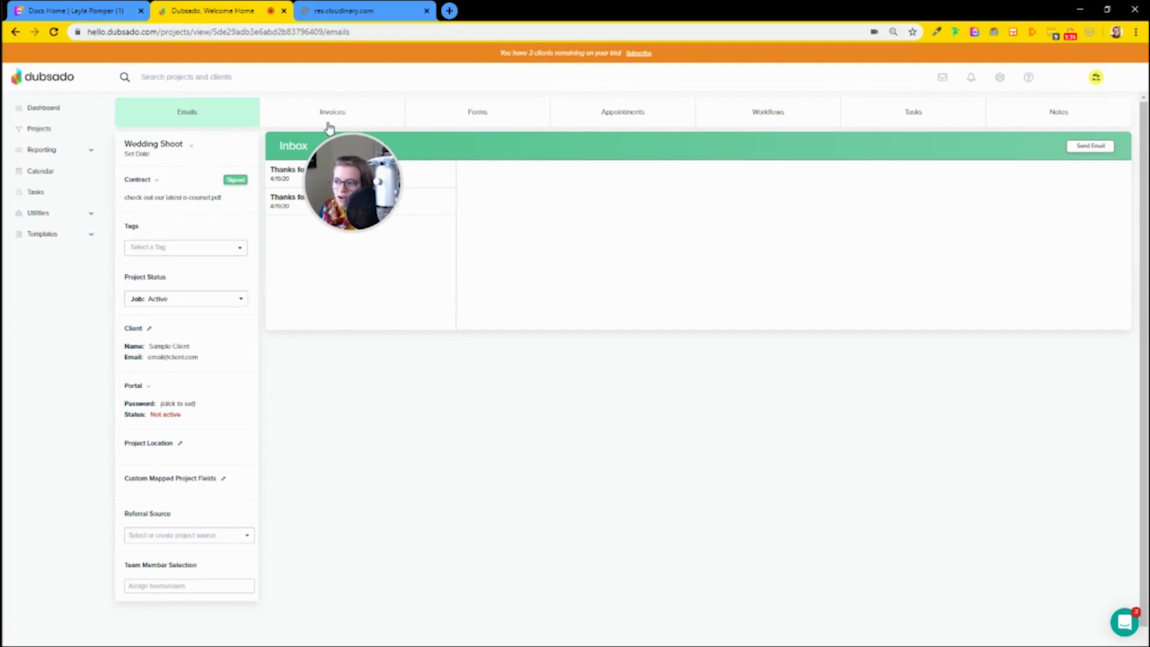
- Show the project's forms and preview the first Sample Intake Questionnaire
left_click(475, 120)
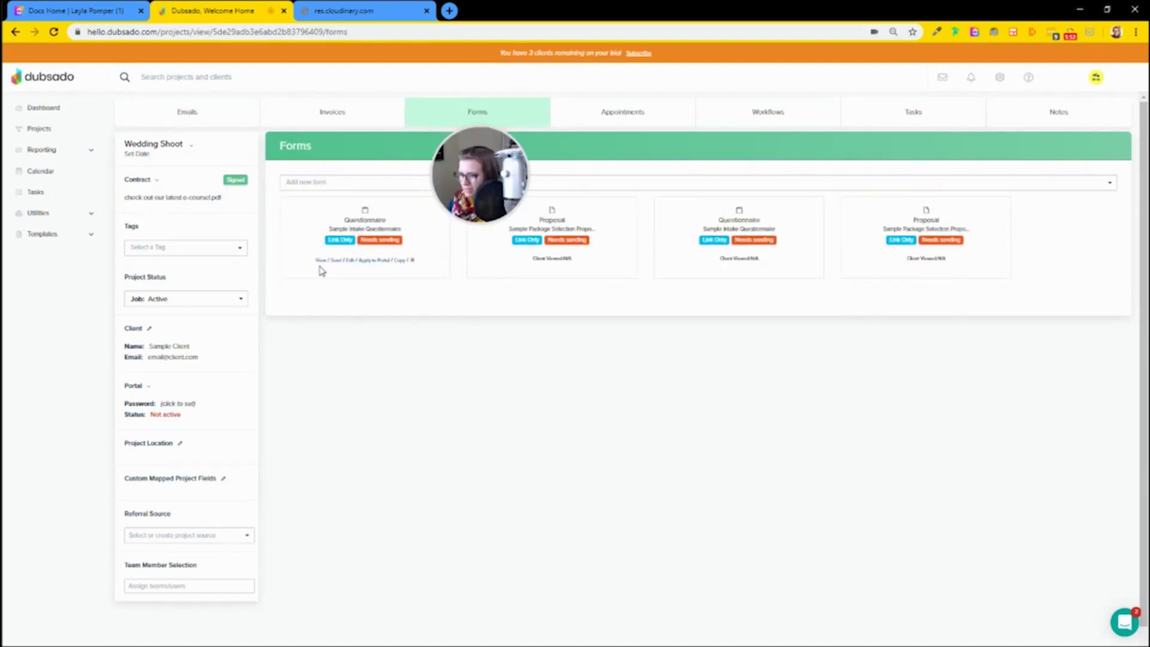
left_click(319, 263)
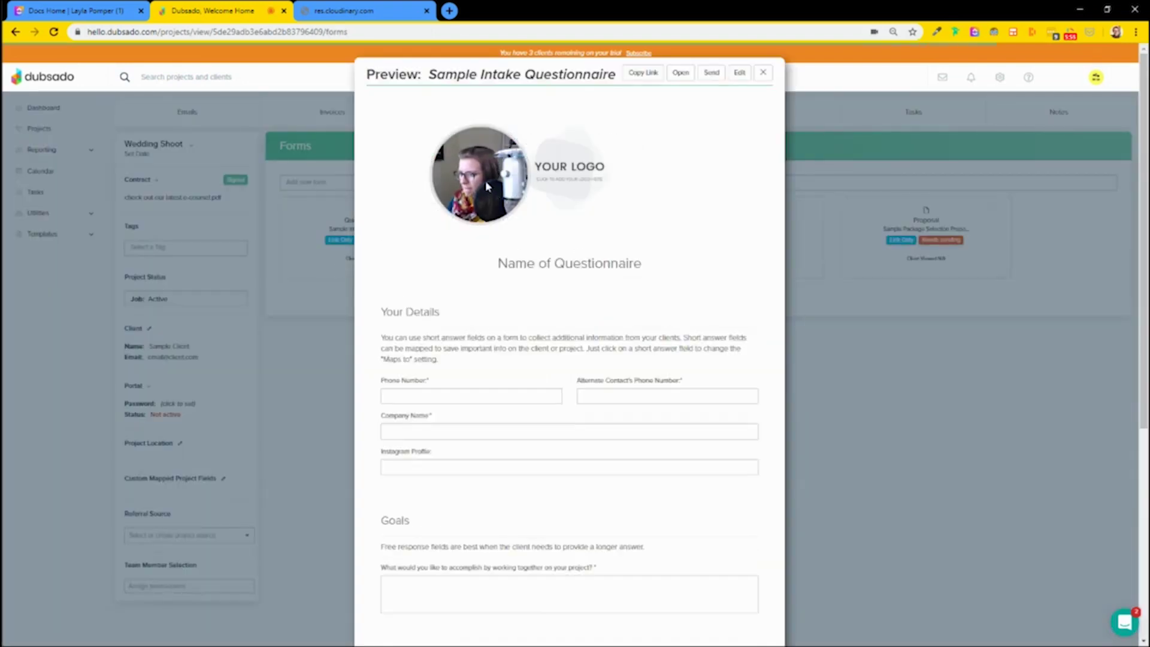
- Examine the Sample Intake Questionnaire's detail, goal and preference fields and its file upload area, and close the preview
scroll(546, 256, "down", 5)
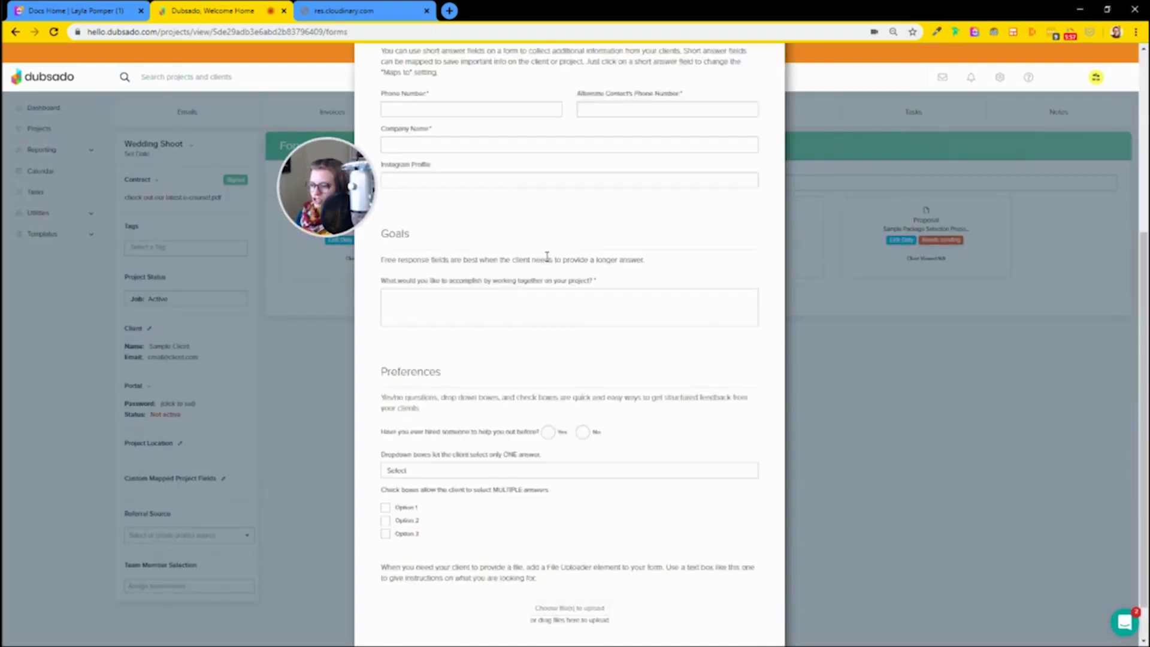
scroll(479, 565, "up", 5)
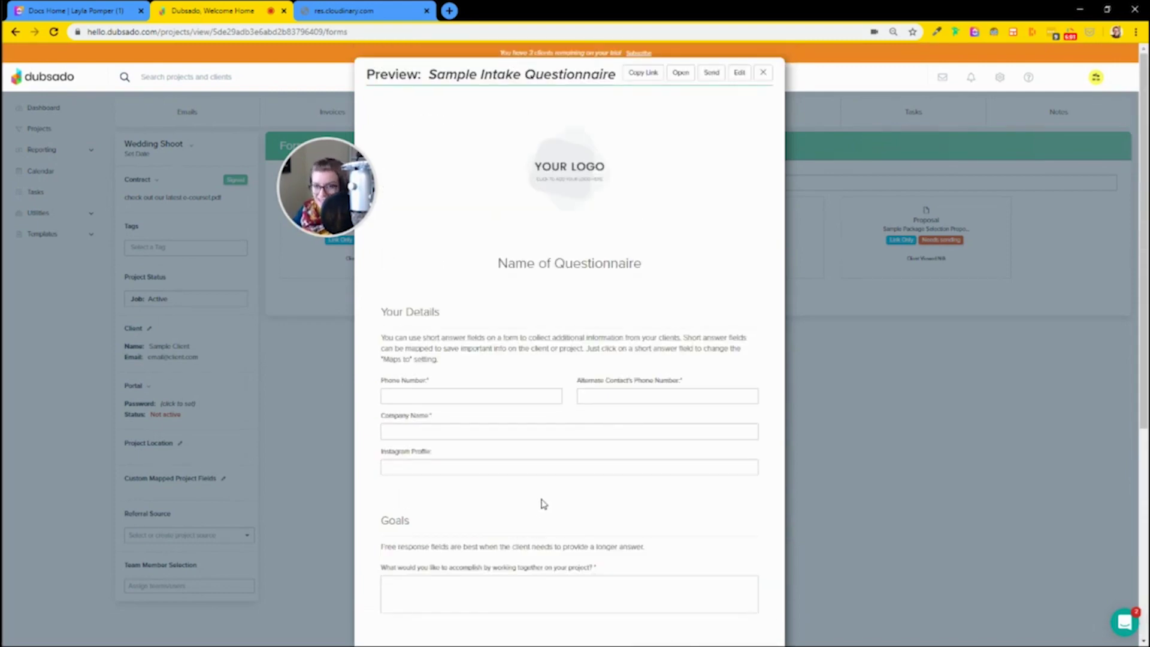
scroll(546, 499, "down", 6)
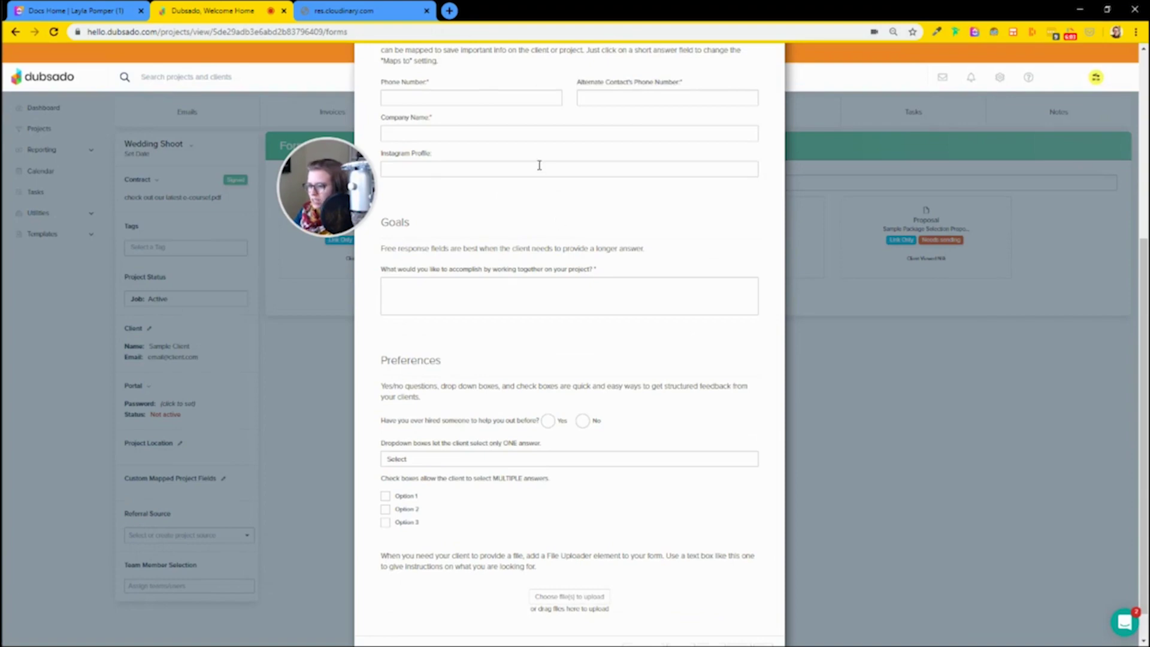
scroll(570, 497, "up", 4)
scroll(656, 445, "up", 2)
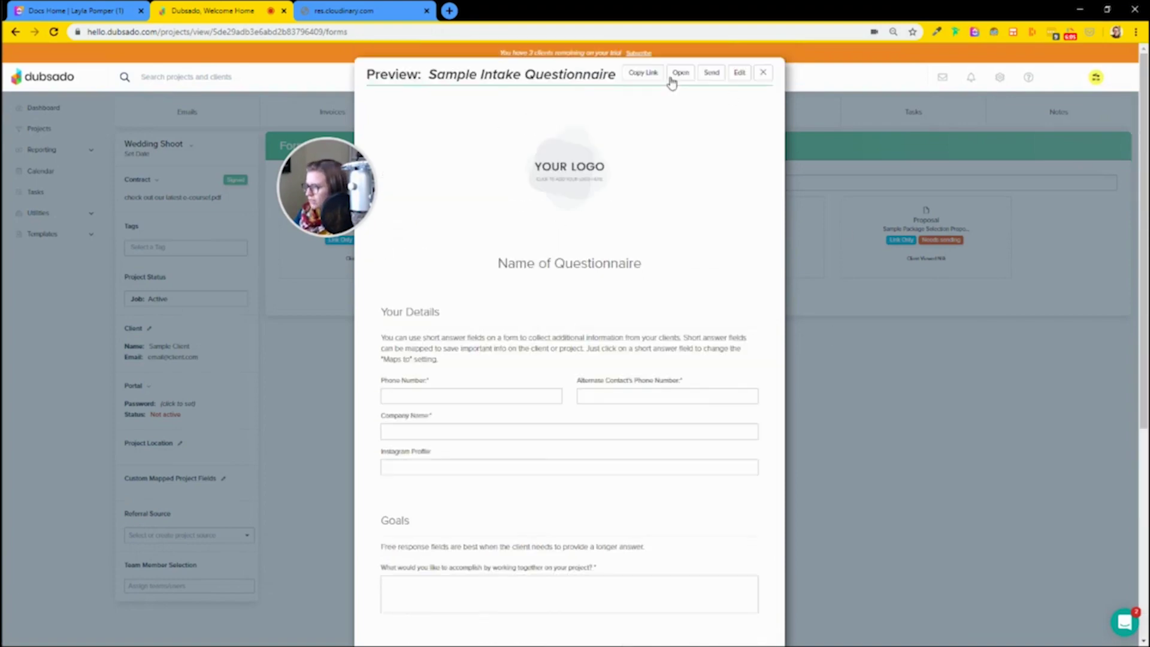
left_click(762, 72)
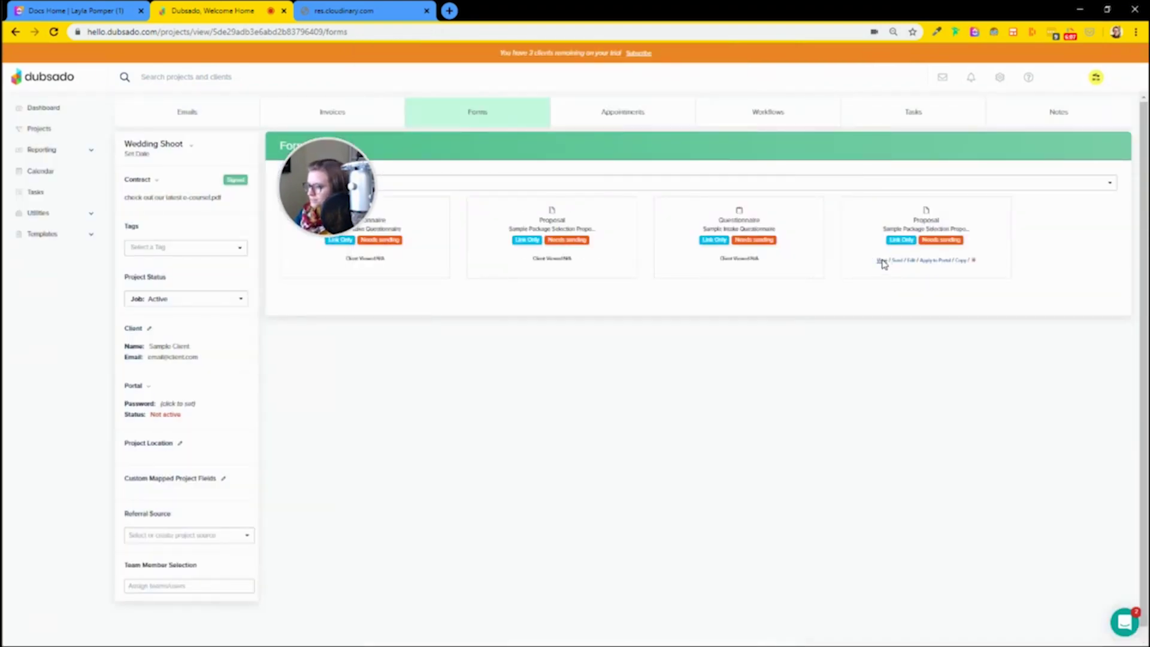
- Preview the last Sample Package Selection Proposal, try selecting Sample Packages 2 and 3 plus Sample Add-On Package 2, and close the preview
left_click(880, 260)
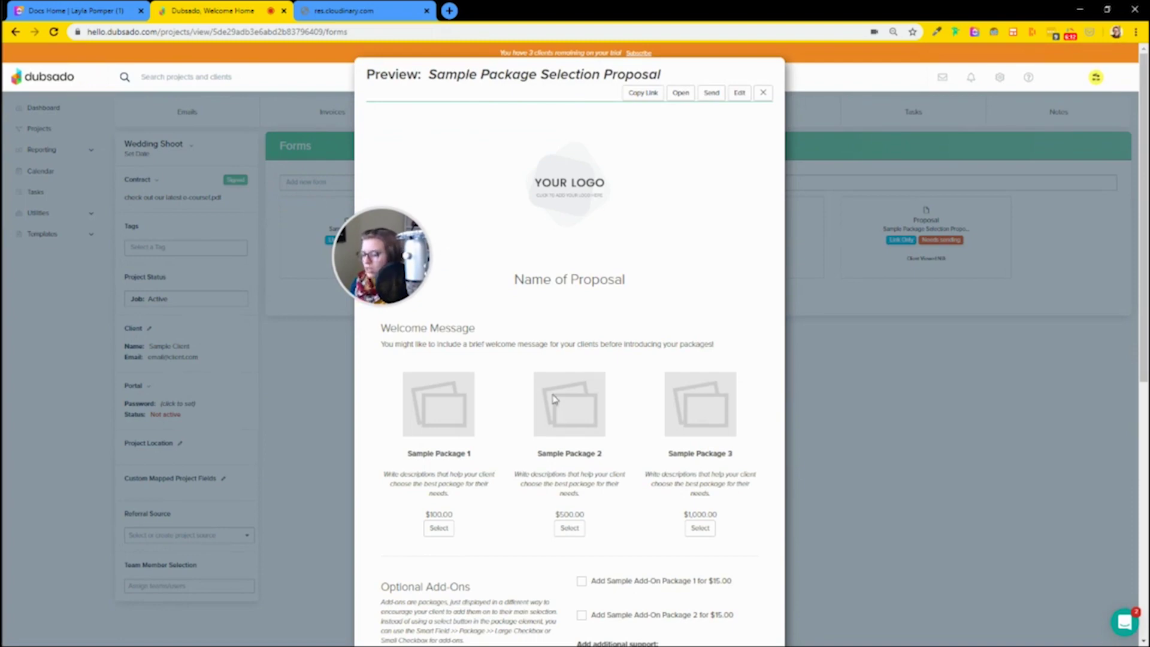
scroll(538, 259, "down", 5)
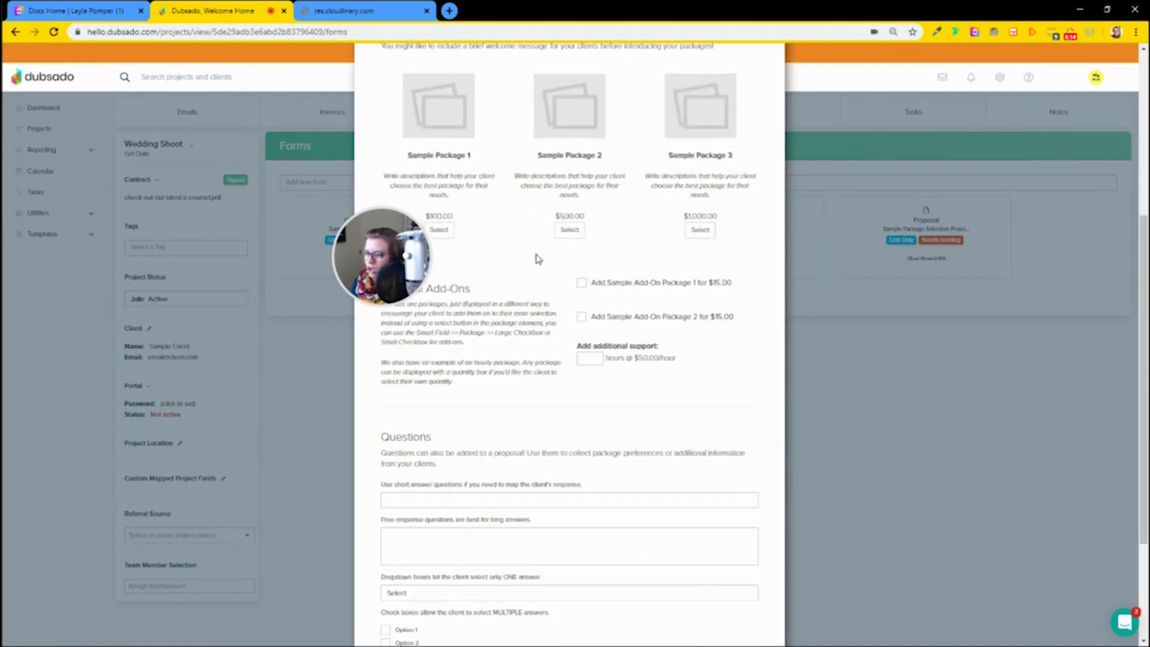
left_click(572, 233)
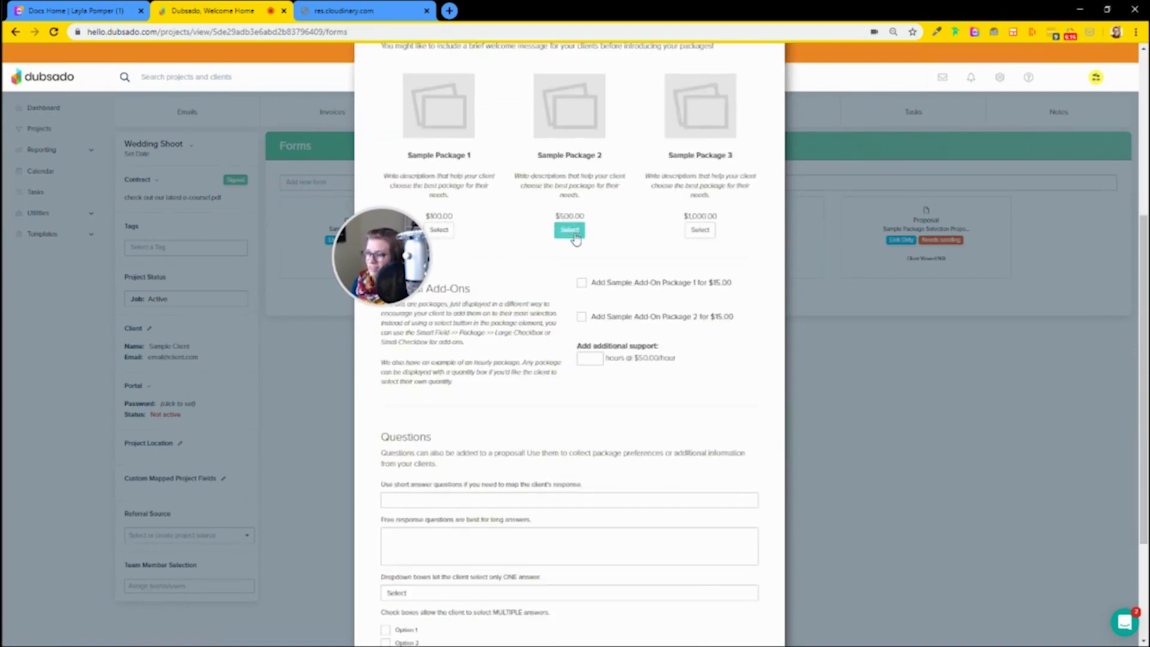
left_click(709, 235)
left_click(585, 318)
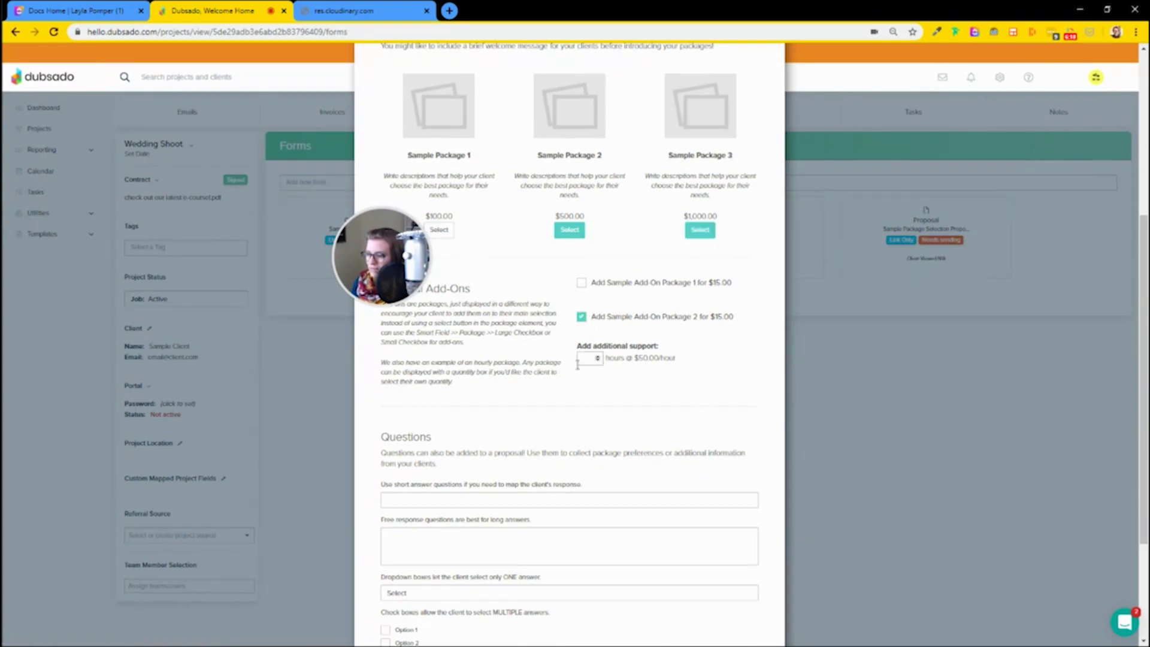
scroll(563, 360, "down", 3)
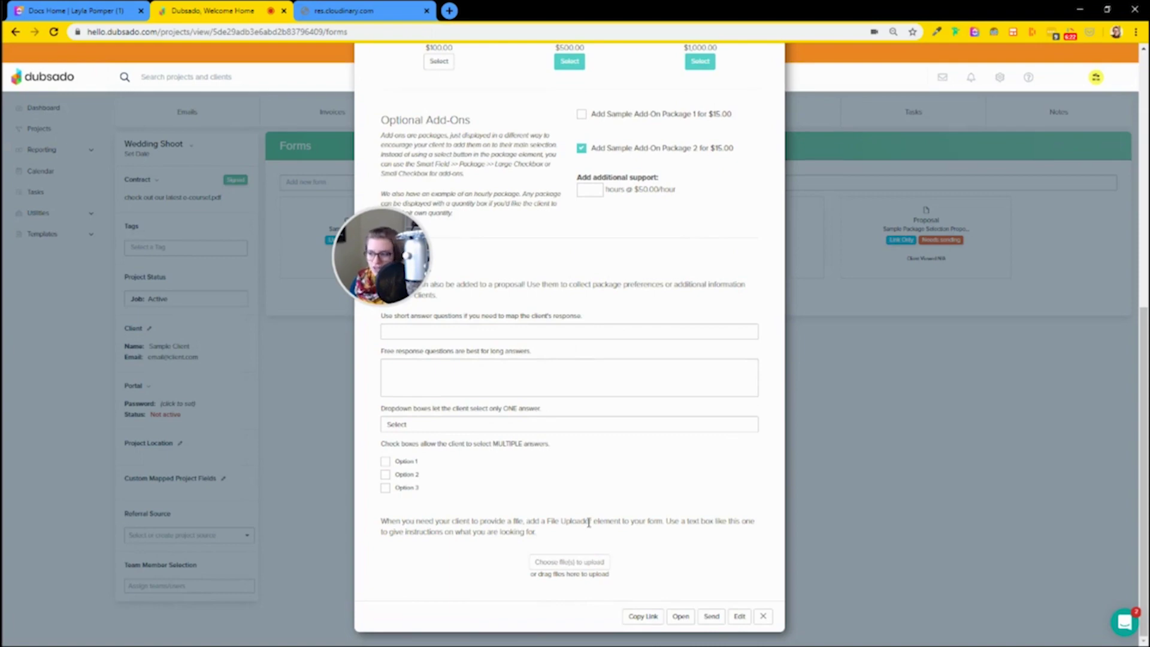
scroll(713, 359, "up", 8)
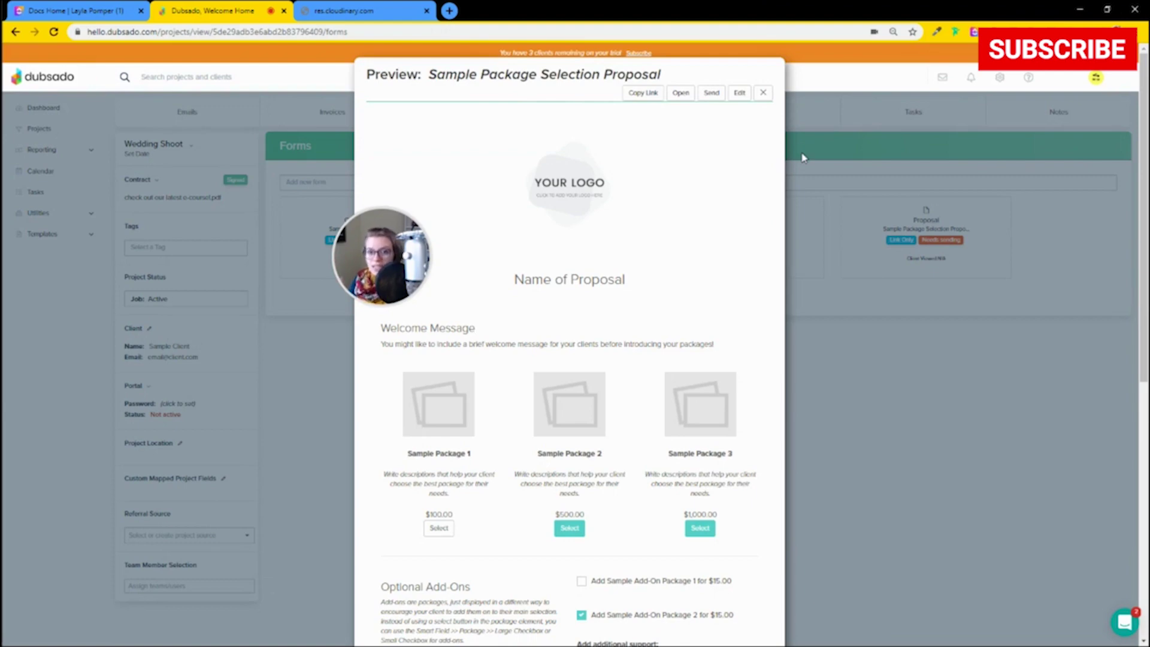
left_click(763, 92)
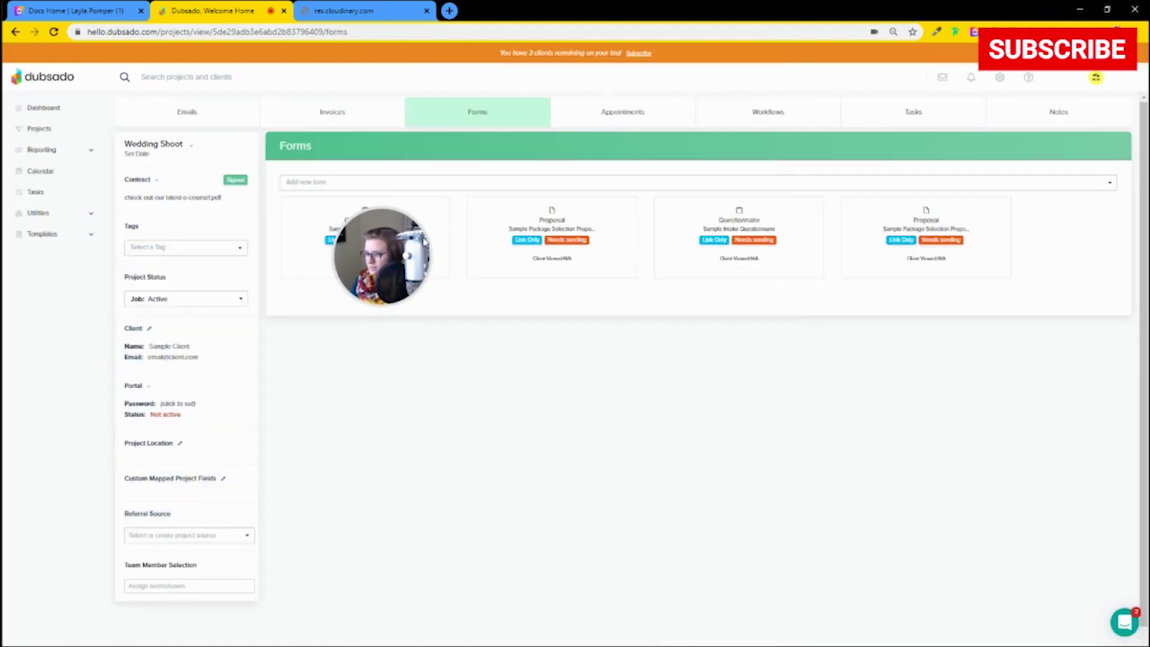
- Show the project's pending appointments and check the options for scheduling an appointment
left_click(606, 115)
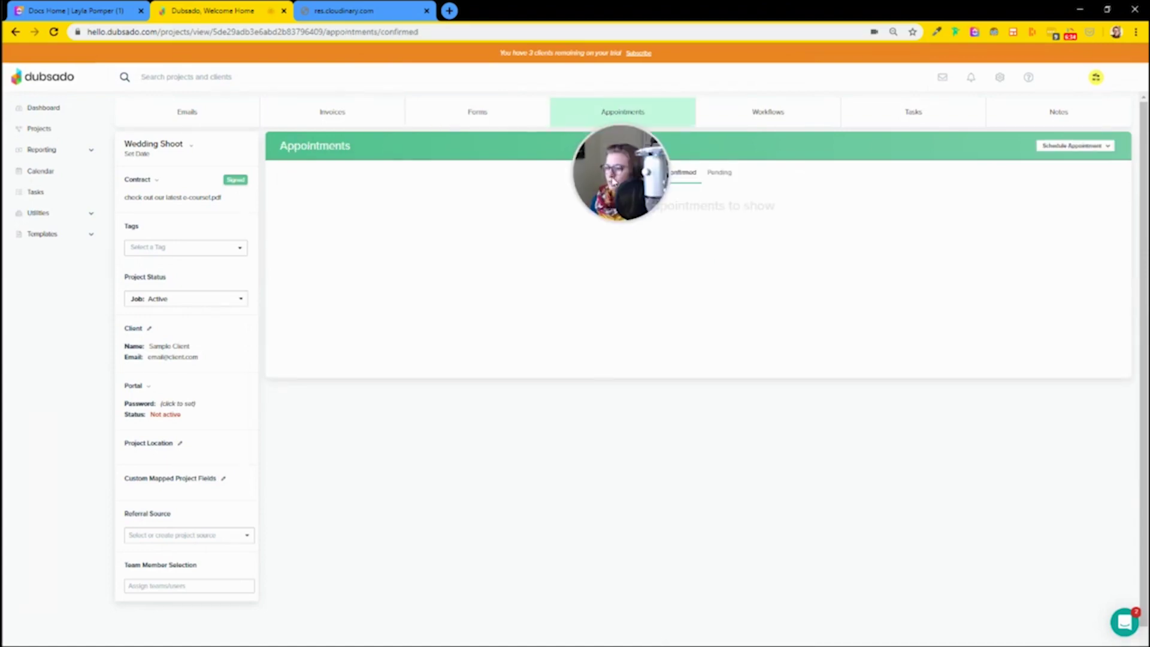
left_click(716, 180)
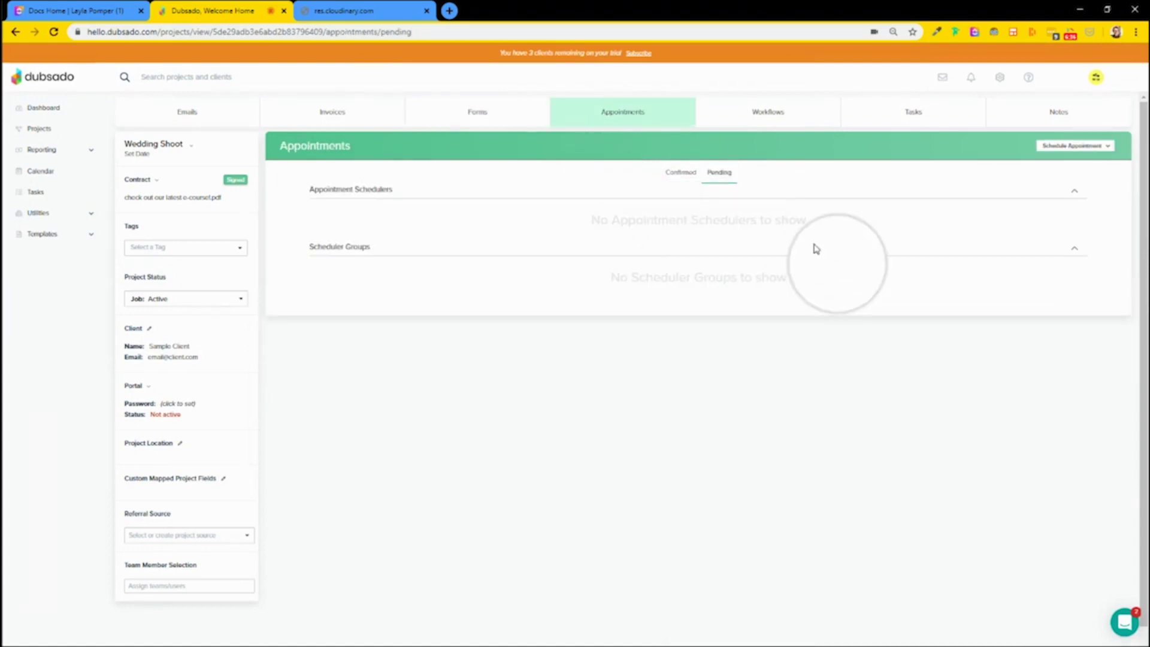
left_click(1078, 146)
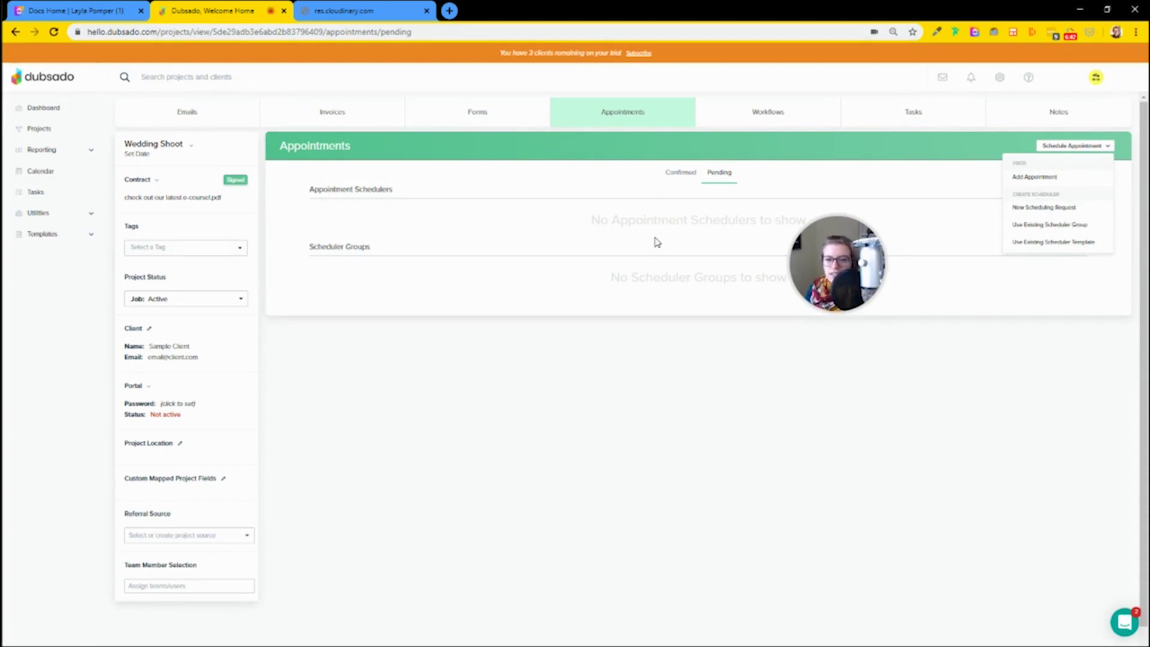
left_click(539, 242)
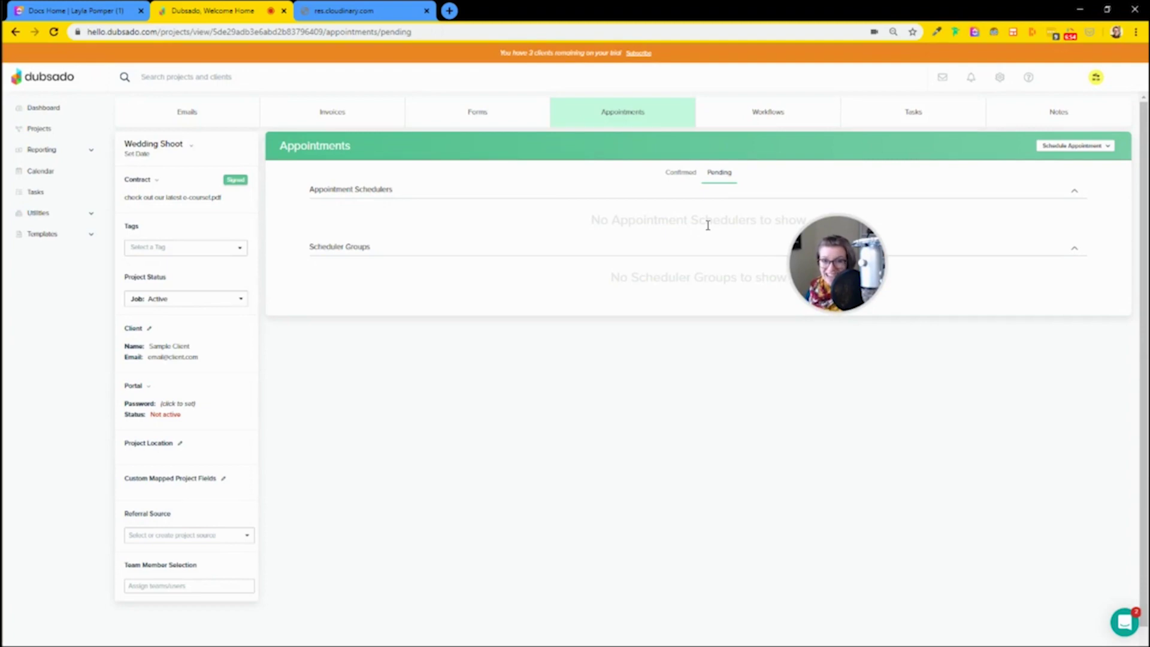
- Mark the Wedding Shoot project's lead capture review task as complete and check its project boards
left_click(897, 130)
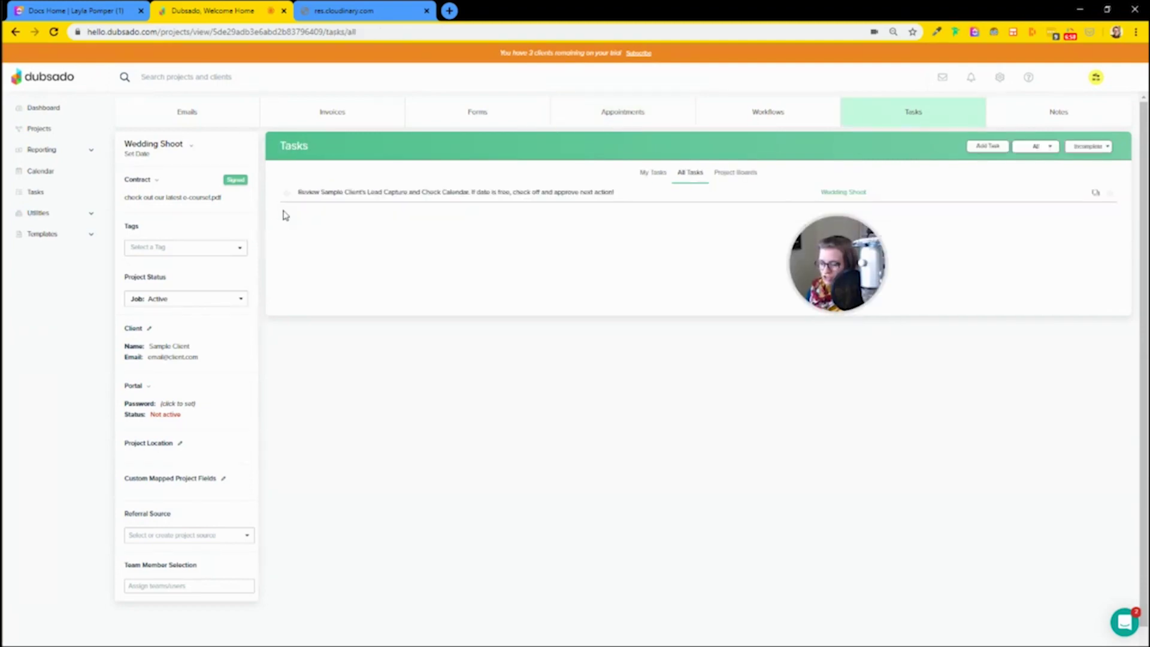
left_click(286, 193)
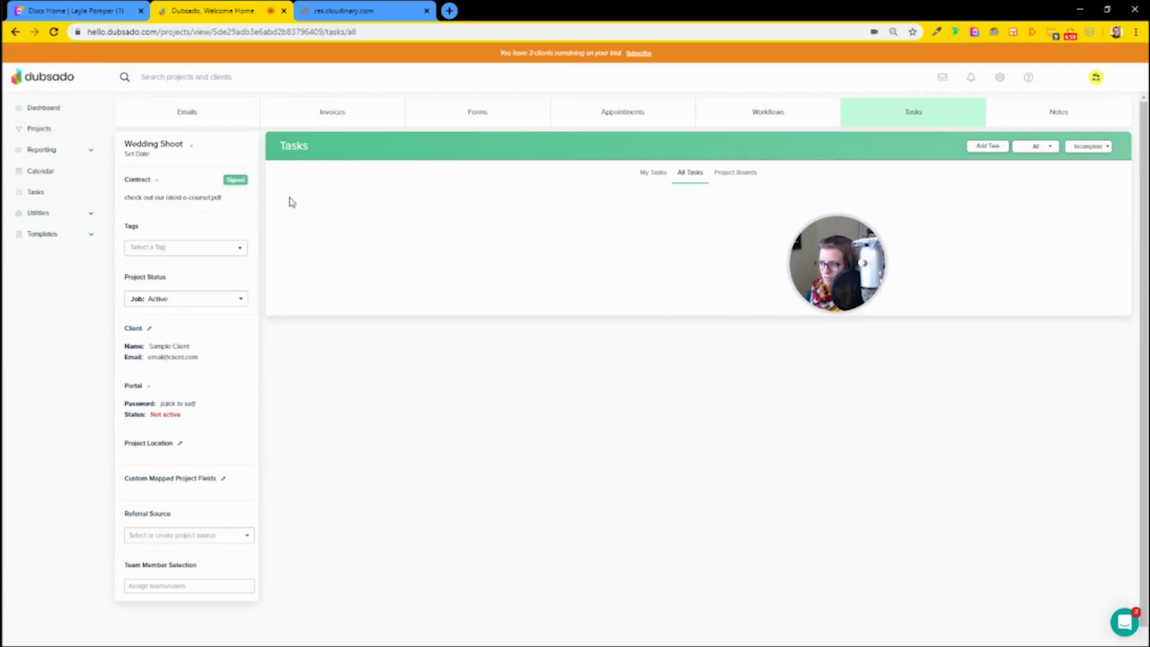
left_click(733, 172)
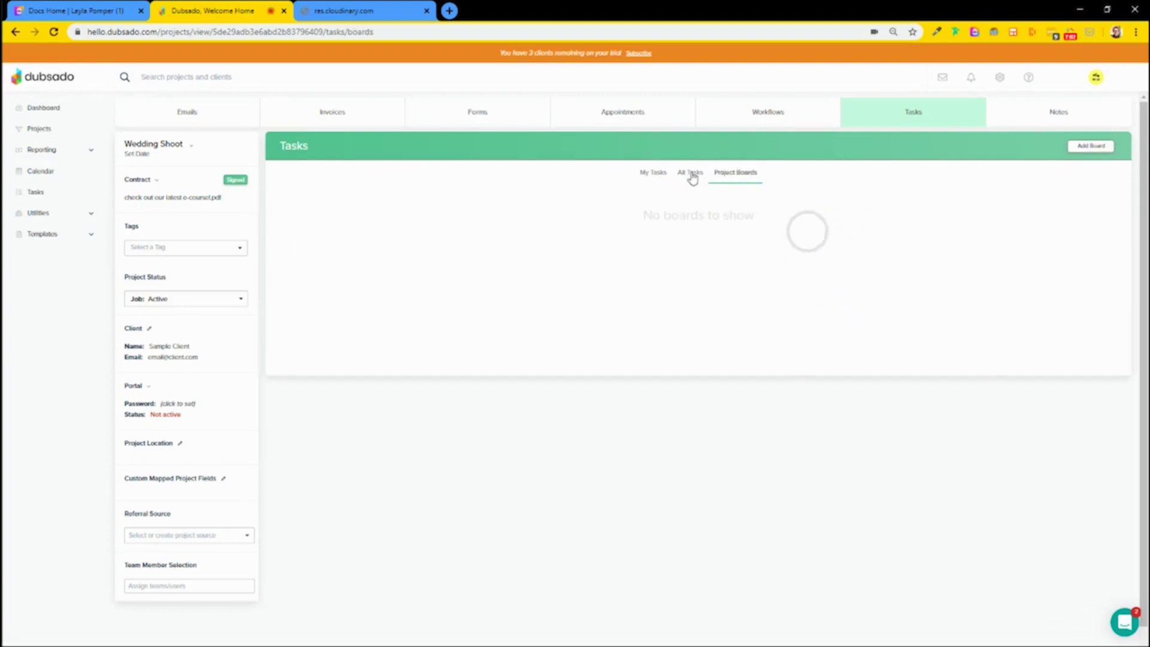
left_click(691, 173)
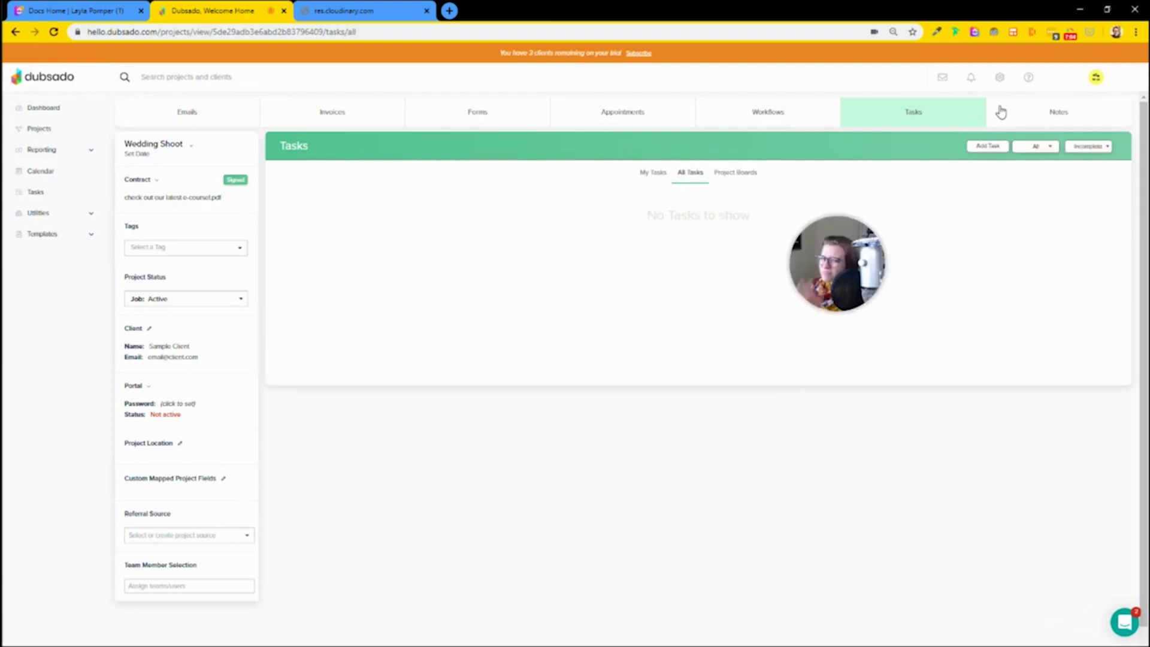
- View the project's notes and the actions in its Sample Lead Follow Up with Approval workflow
left_click(1053, 111)
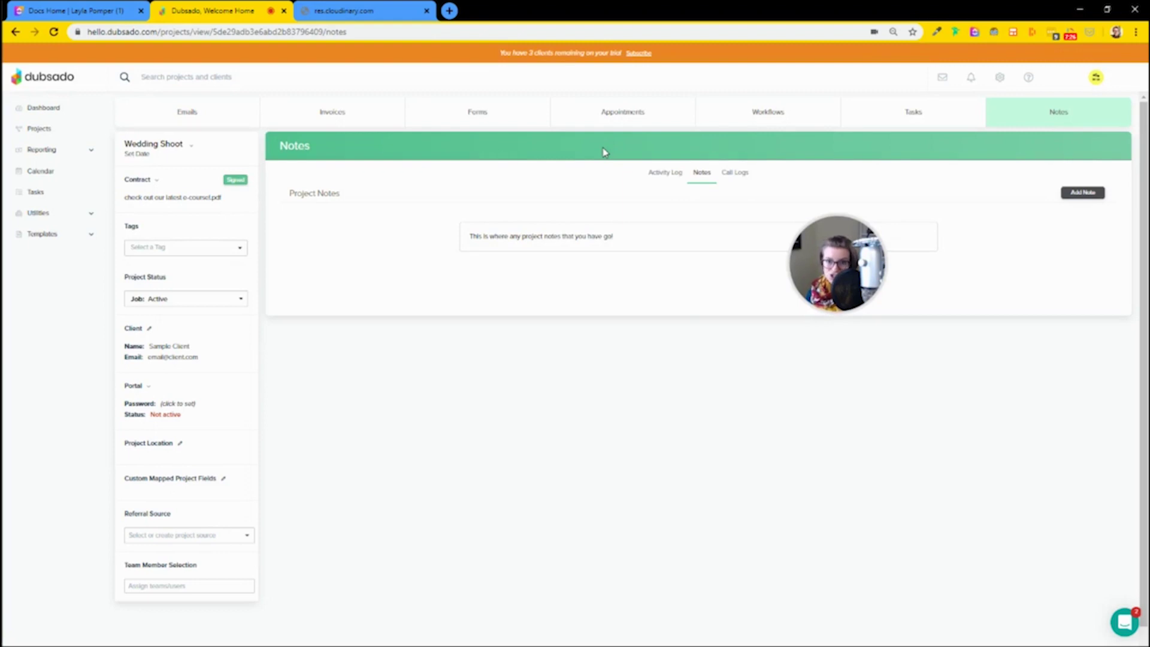
left_click(749, 118)
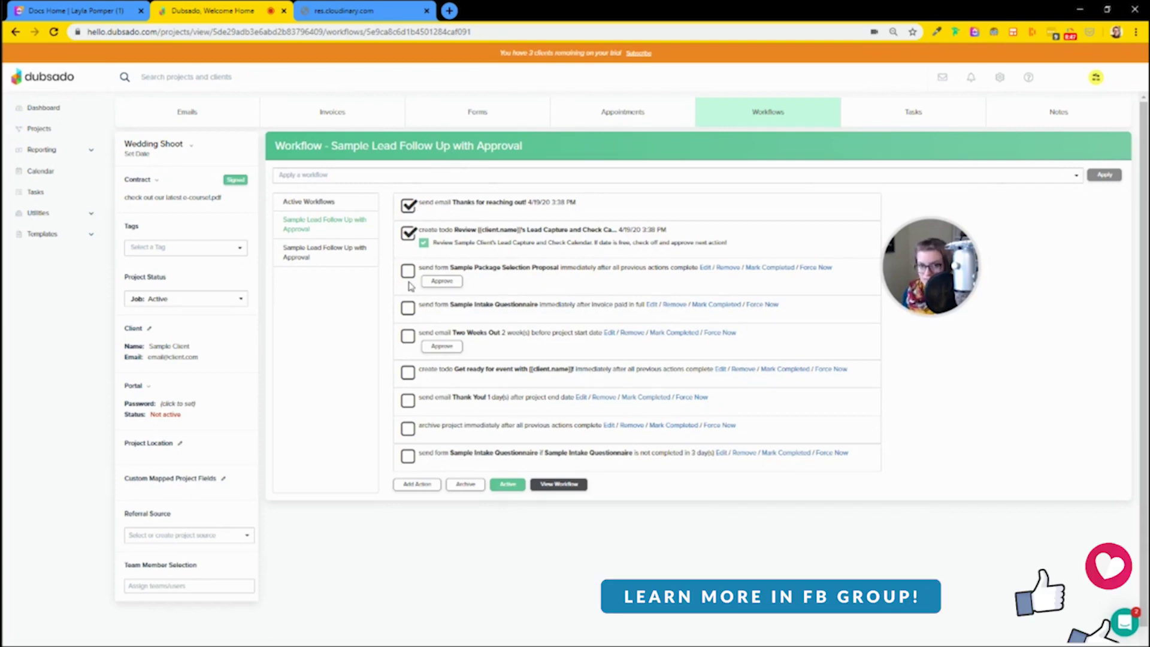
mouse_move(419, 204)
left_mouse_down()
mouse_move(469, 200)
mouse_move(426, 207)
left_mouse_up()
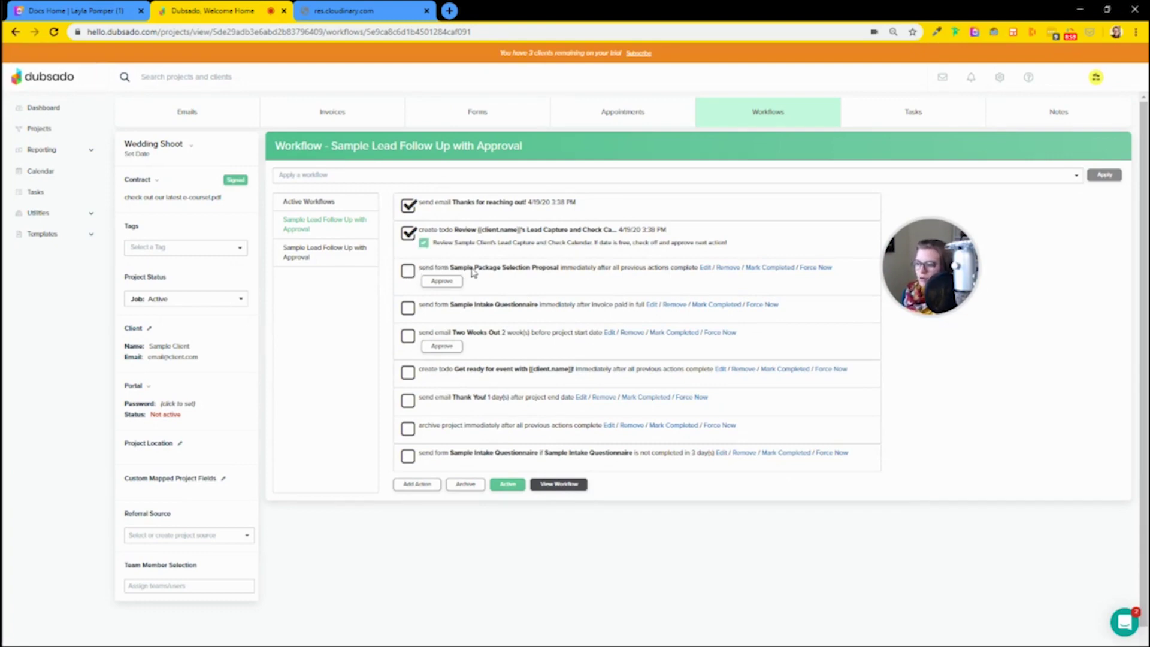
- Review the settings of the workflow action that sends the Sample Package Selection Proposal, cancel the dialog and approve the action
left_click(705, 268)
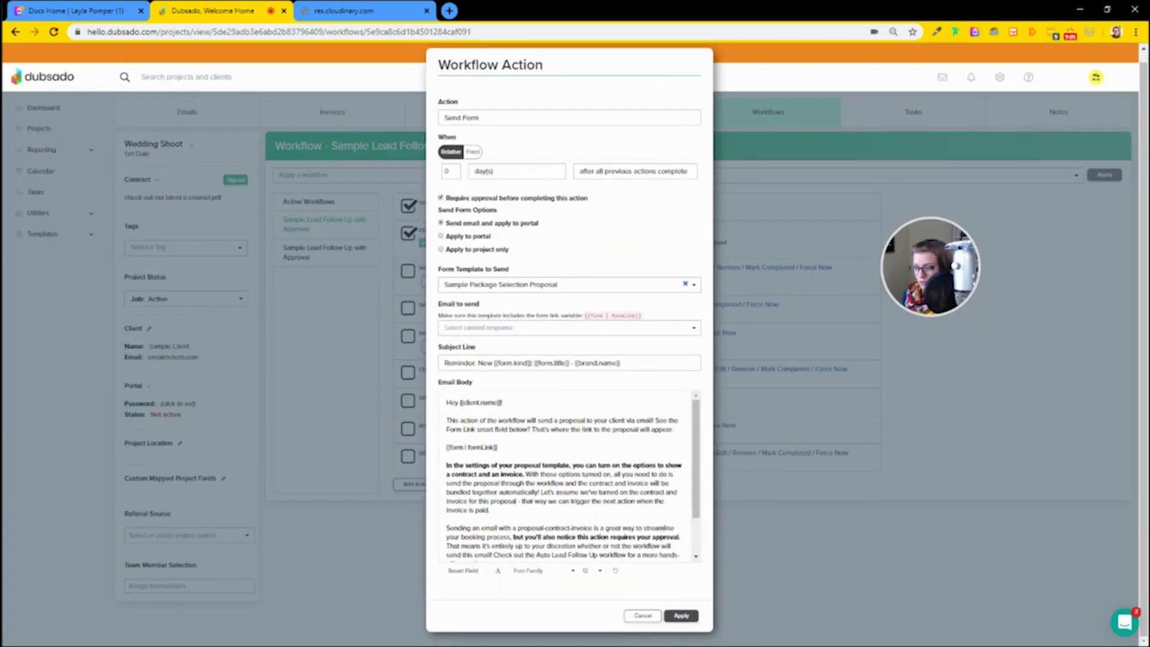
left_click(640, 614)
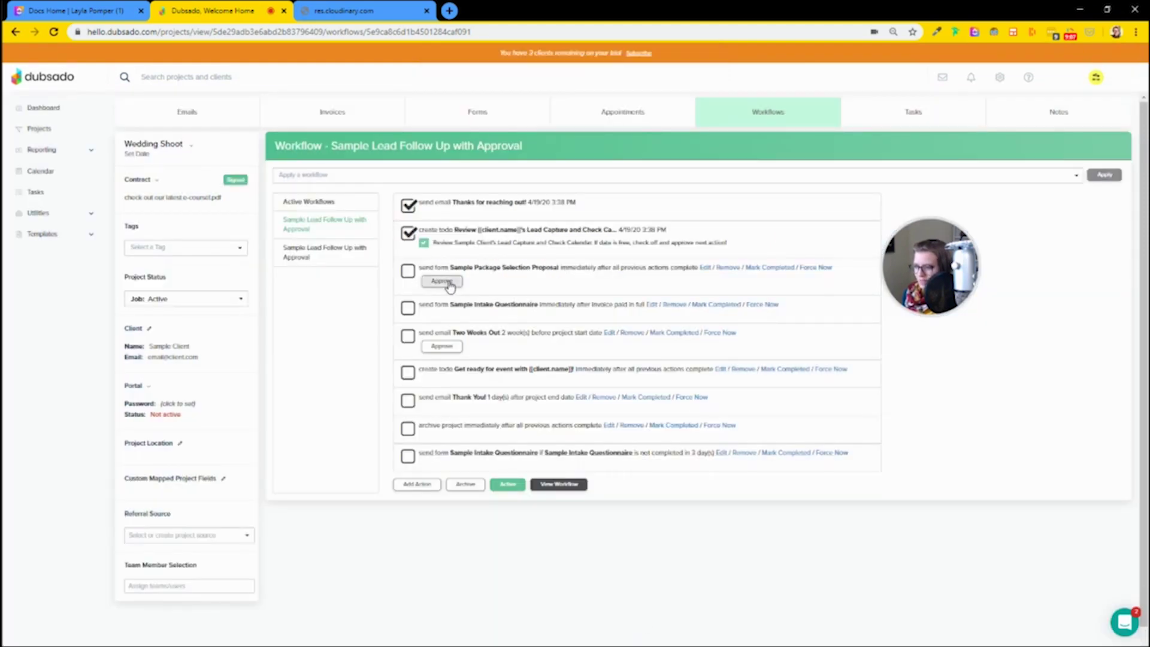
left_click(449, 284)
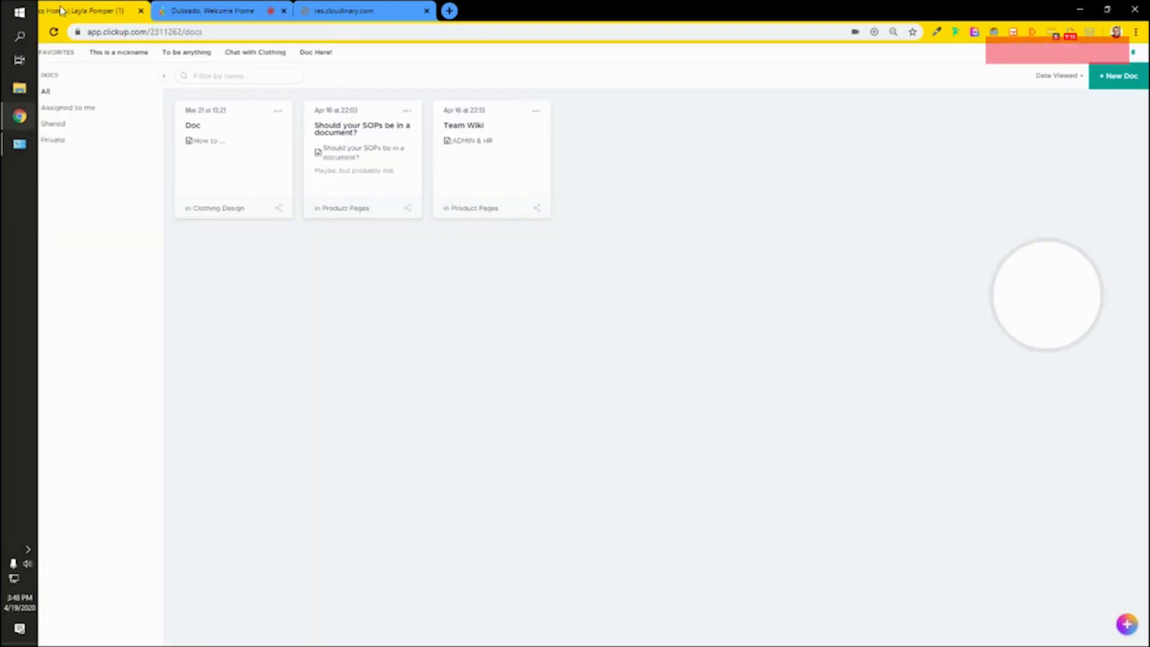
- Switch to ClickUp and browse the Creation automations available for the Clothing Design list
left_click(60, 10)
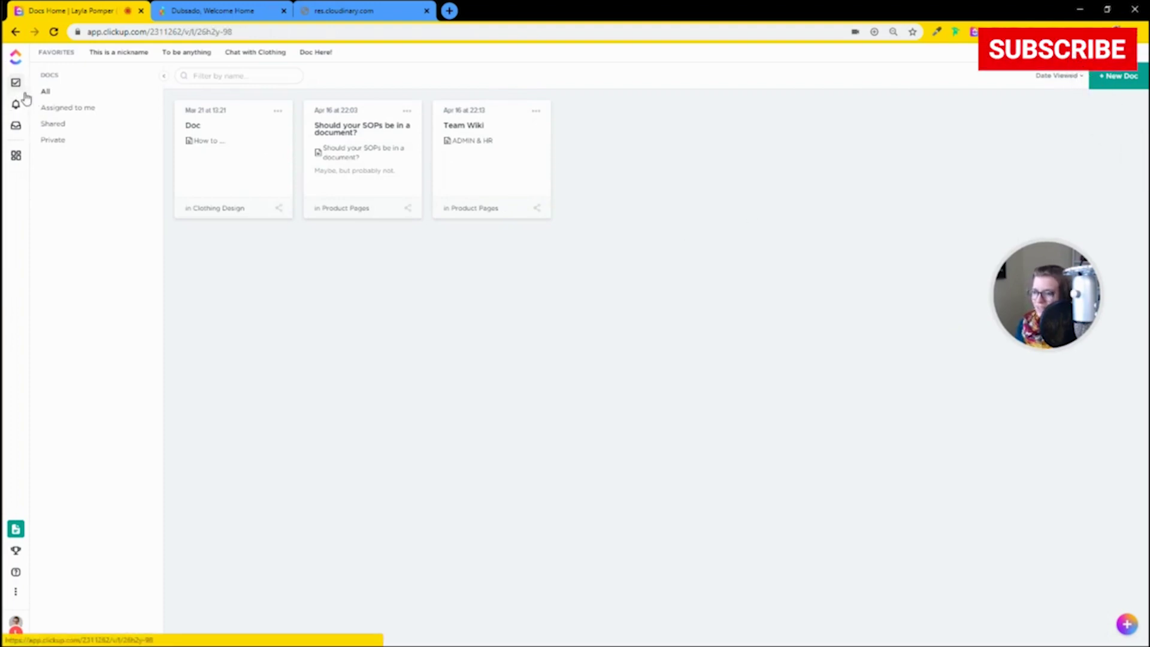
left_click(24, 93)
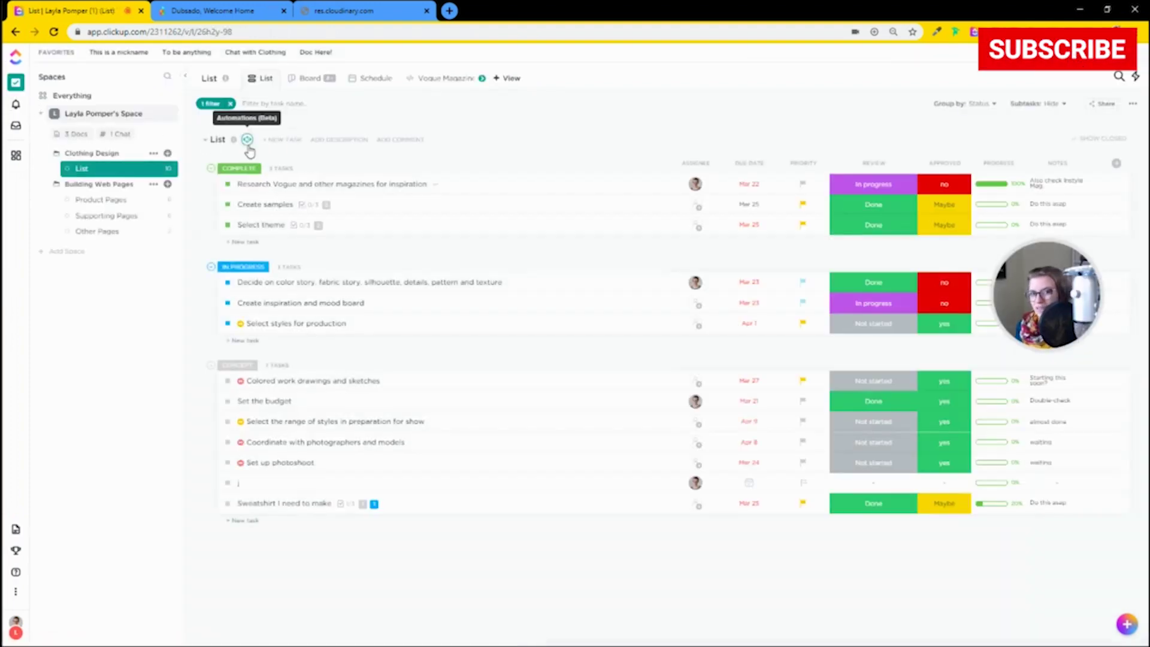
left_click(247, 140)
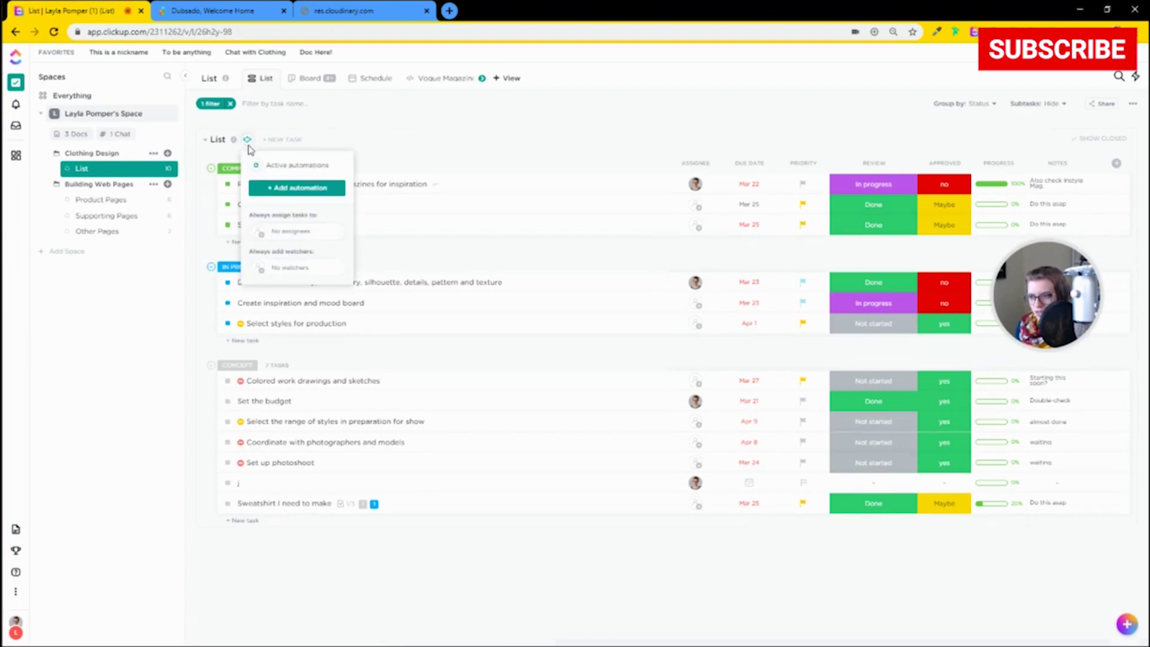
left_click(299, 186)
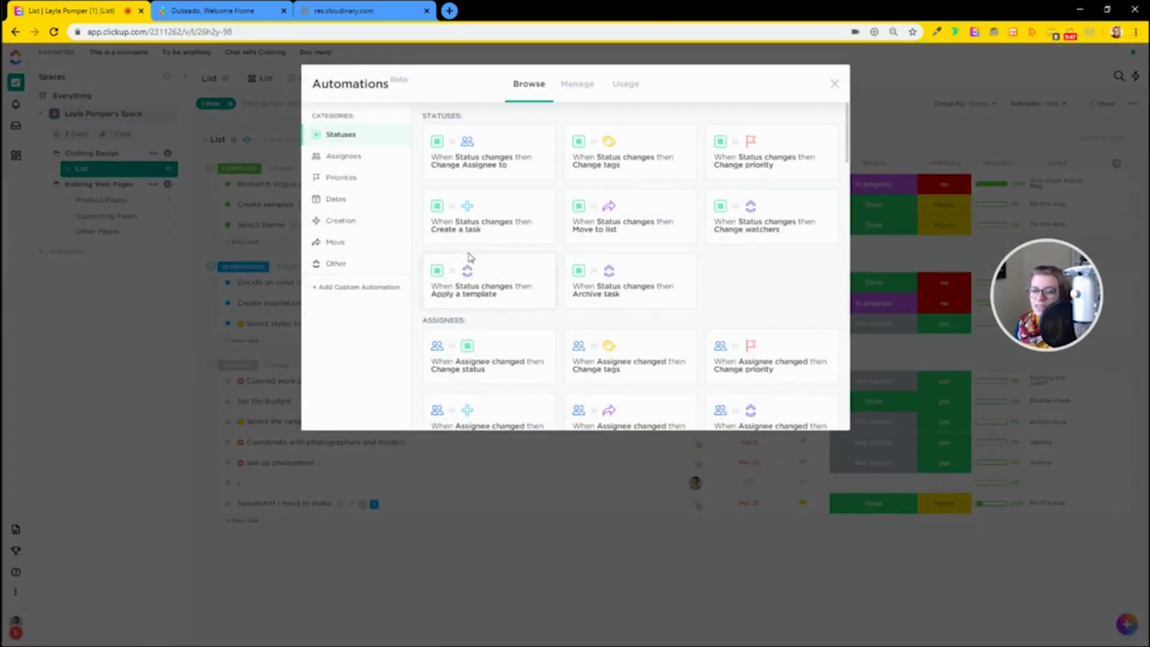
left_click(385, 229)
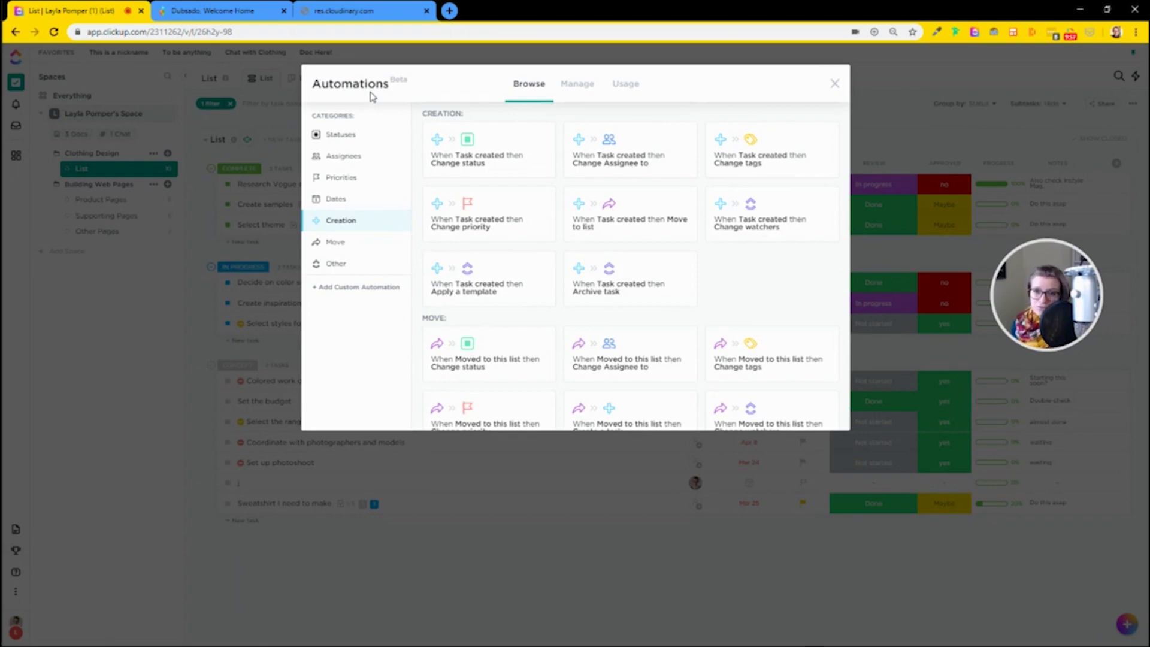
- Switch back to Dubsado and preview the first Sample Intake Questionnaire among the project's forms
left_click(213, 11)
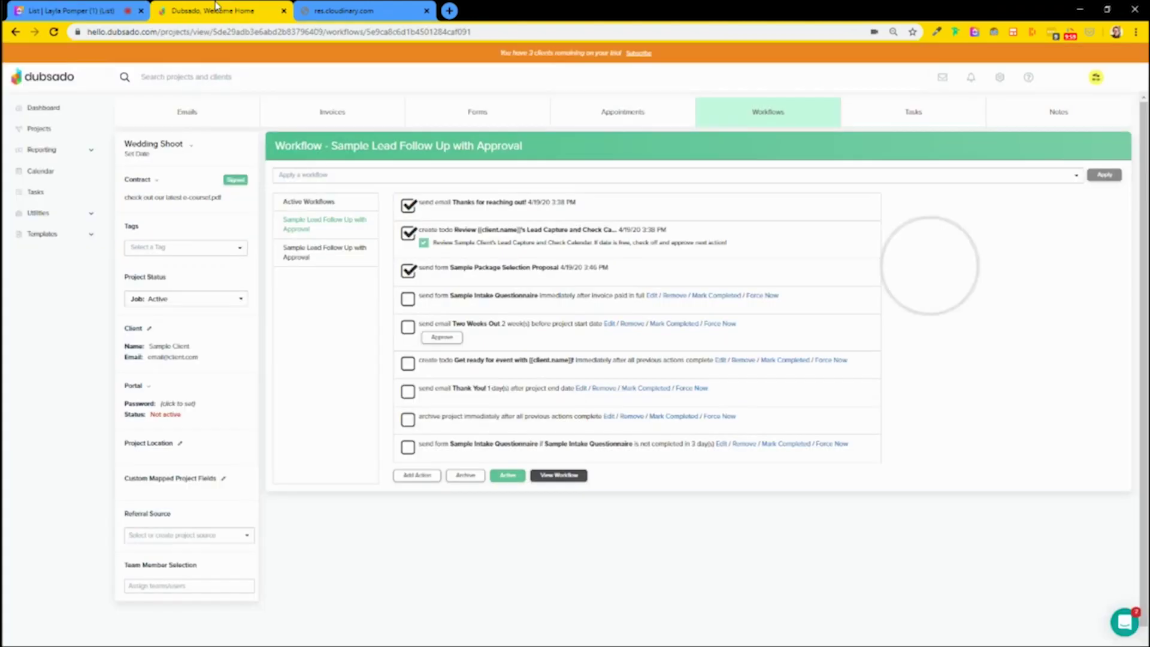
left_click(497, 114)
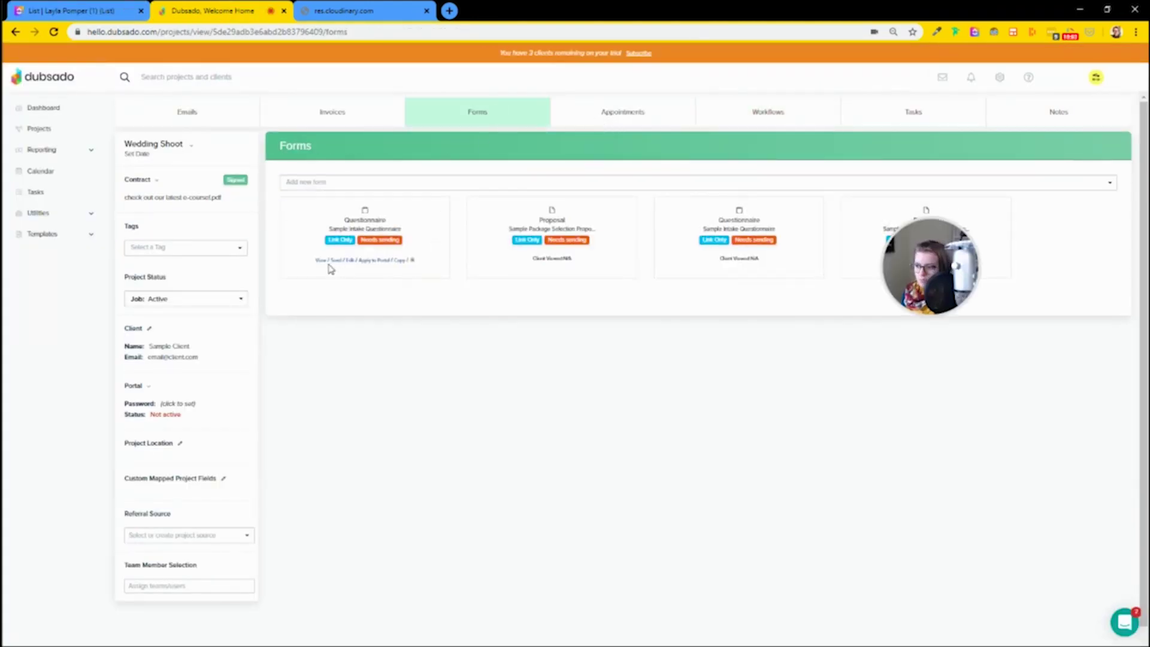
left_click(329, 271)
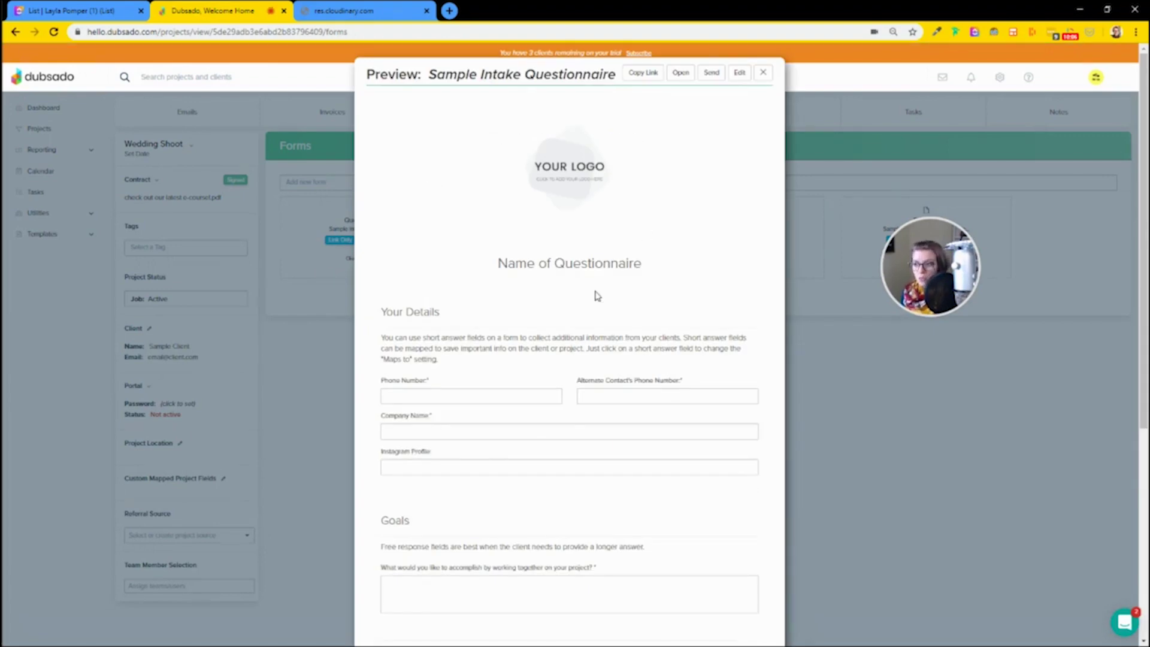
left_click(80, 8)
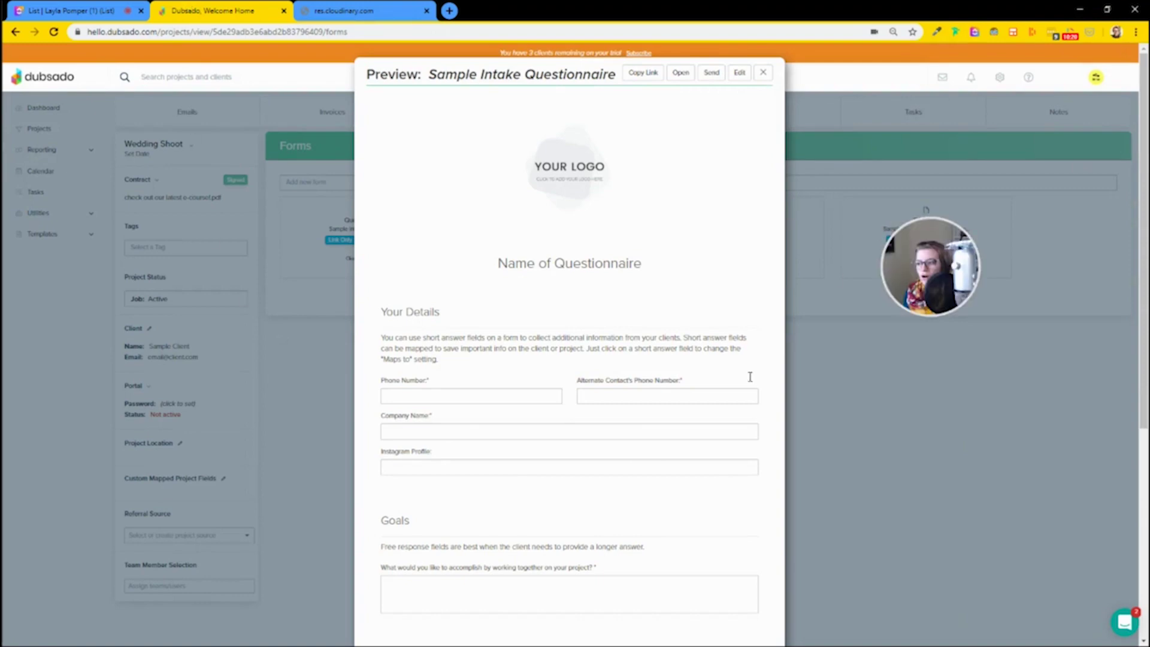
- Move the Two Weeks Out email below the Get ready for event to-do and mark the Sample Intake Questionnaire and to-do actions completed
left_click(763, 73)
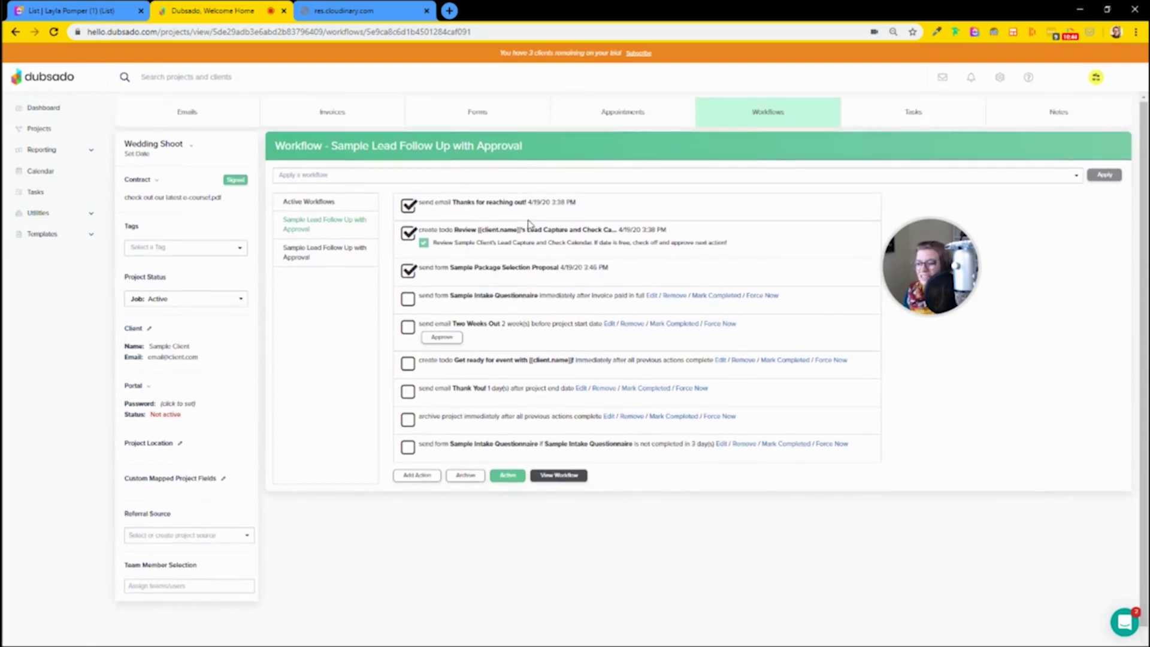
left_click_drag(537, 331, 459, 353)
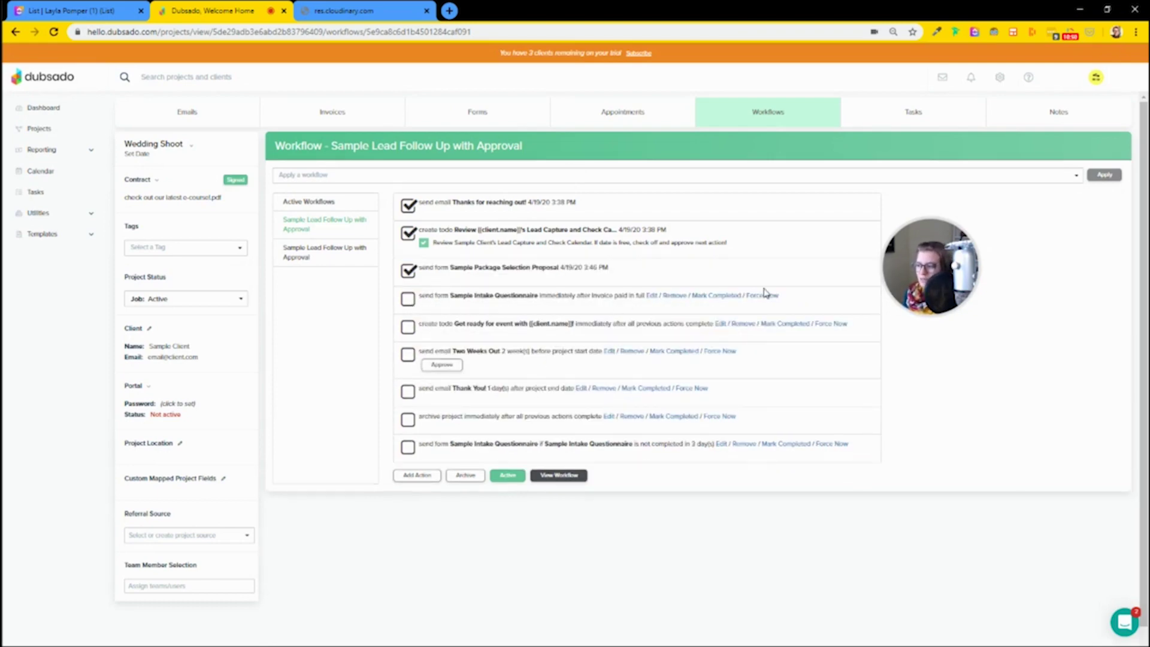
left_click(716, 296)
left_click(781, 324)
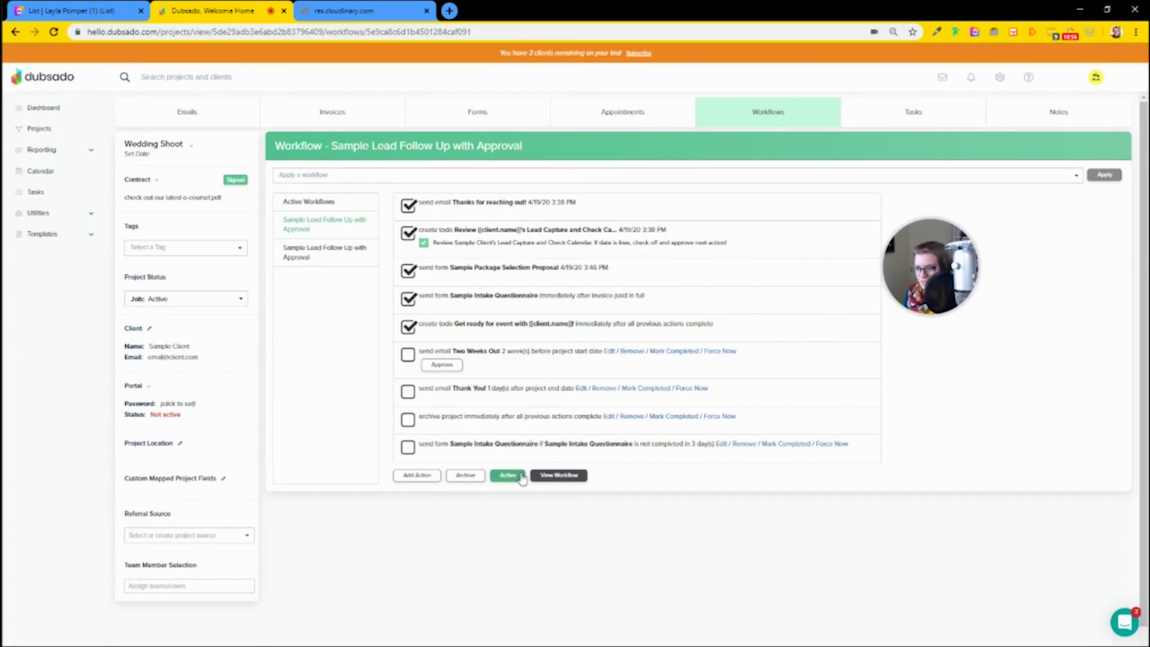
- Approve the Two Weeks Out email action in the project's workflow and mark it completed
left_click(448, 366)
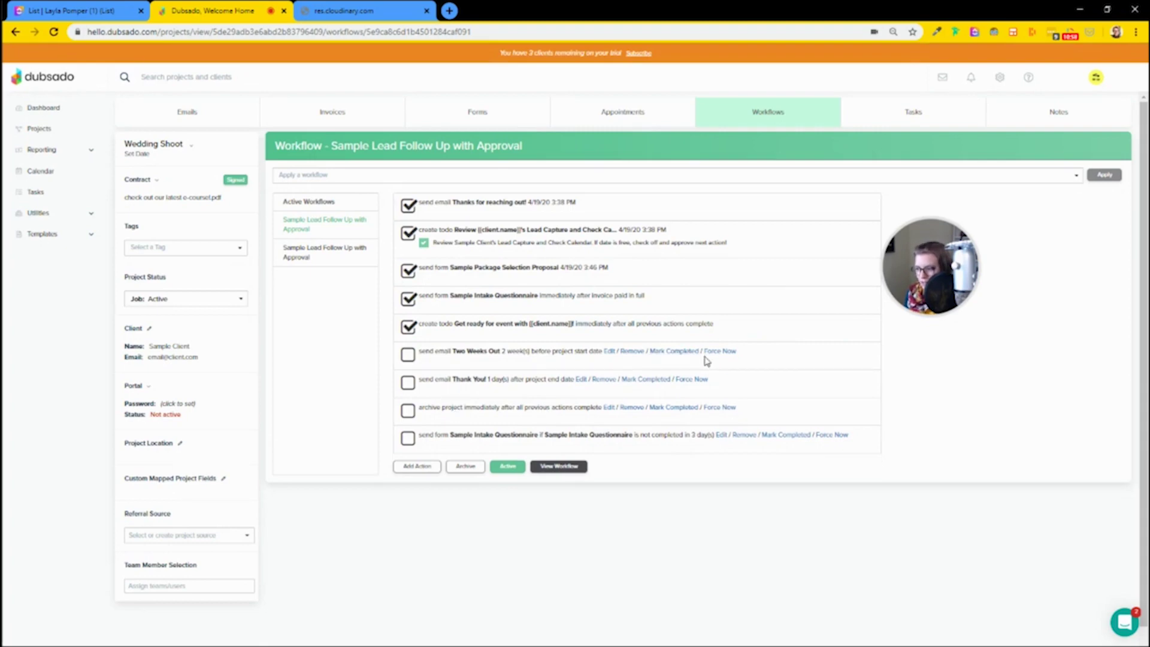
left_click(676, 352)
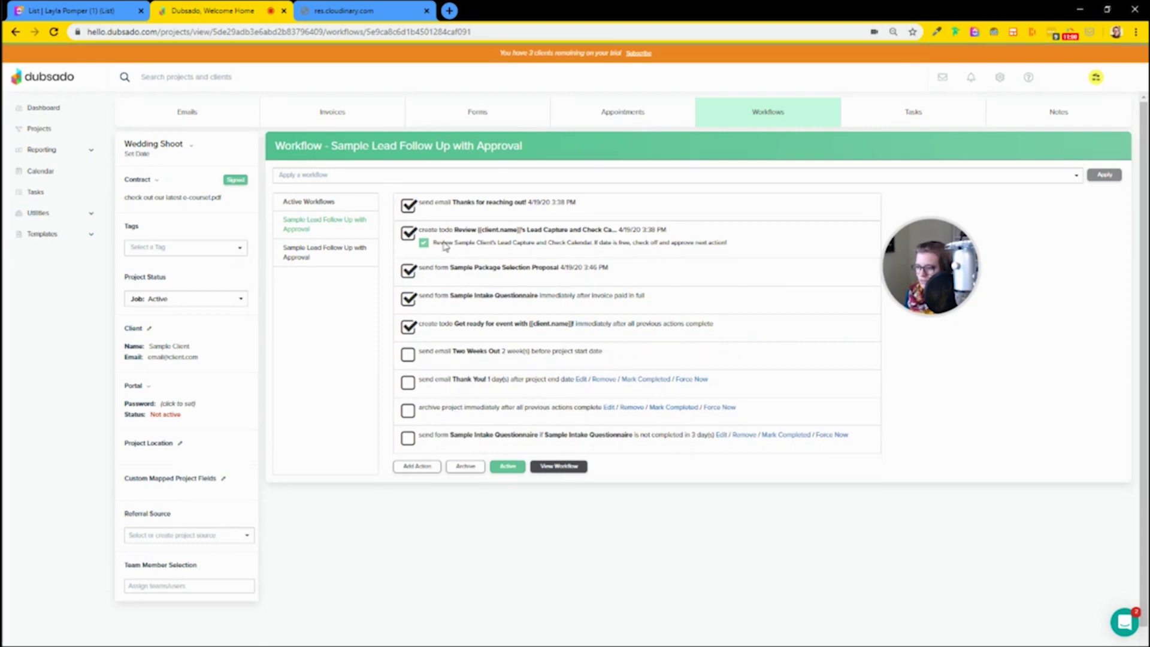
- View the Wedding Shoot project's emails and invoices, and return to the projects list
left_click(187, 118)
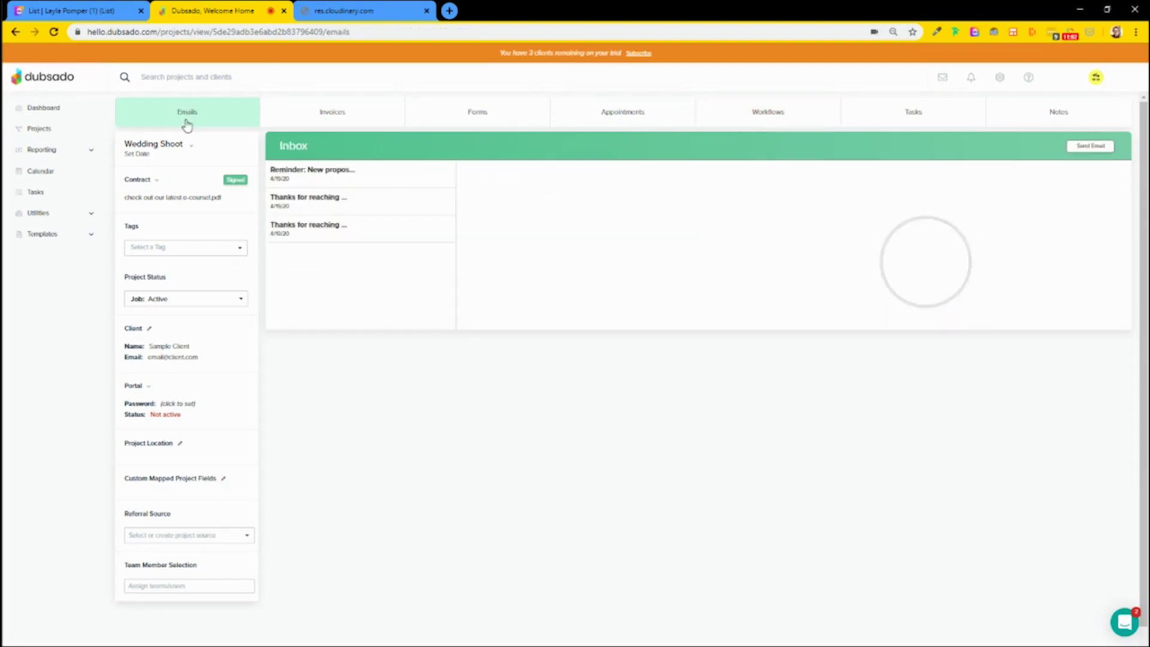
left_click(323, 112)
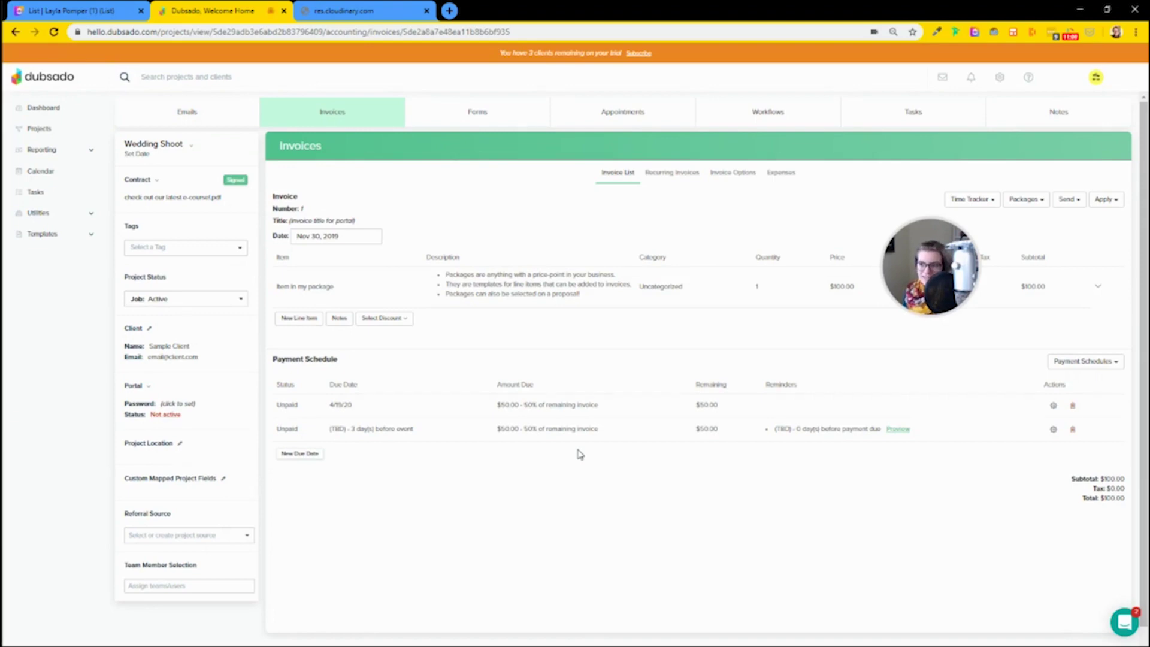
left_click(56, 140)
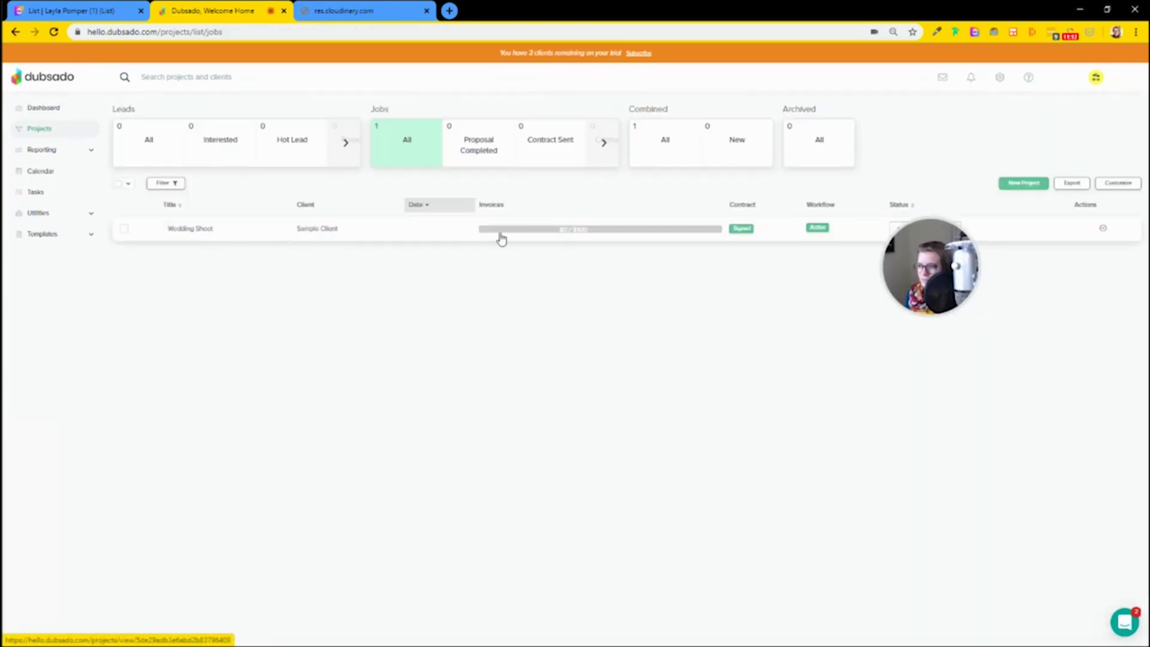
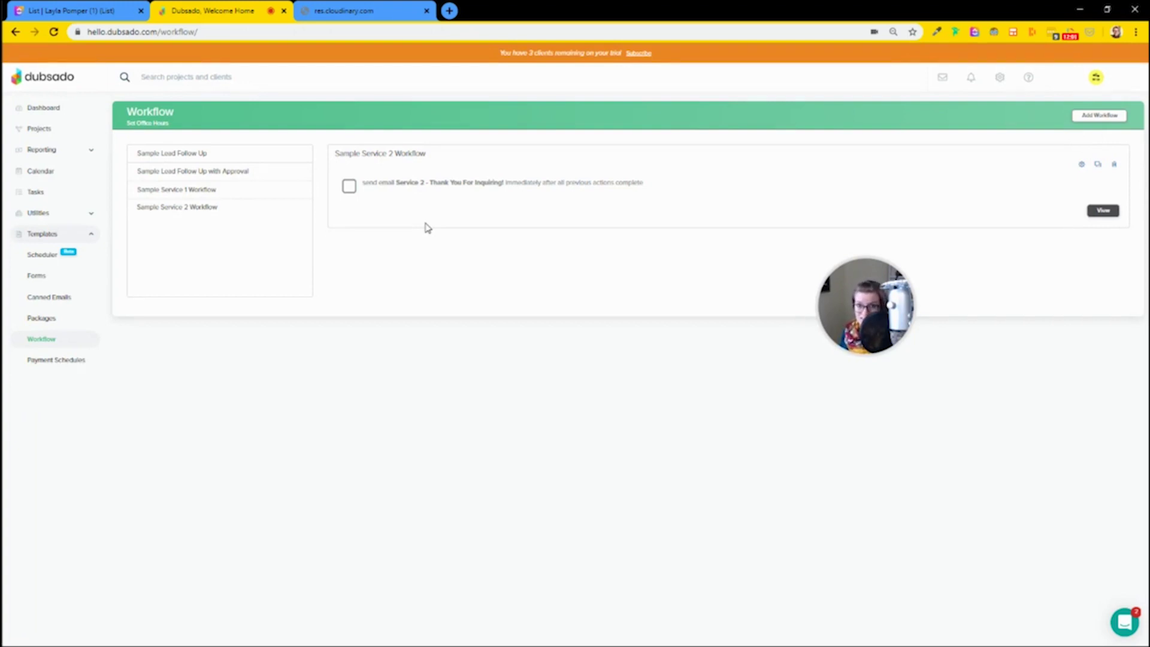
- Create a new workflow template named F/U
left_click(1127, 119)
left_click(173, 161)
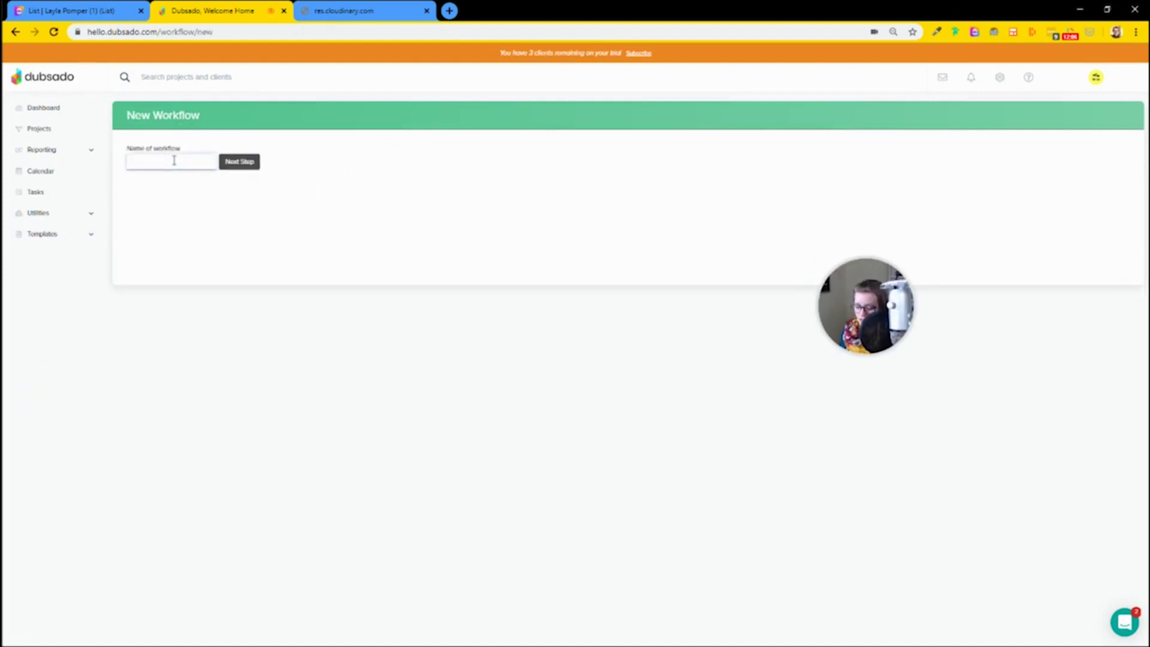
left_click(239, 164)
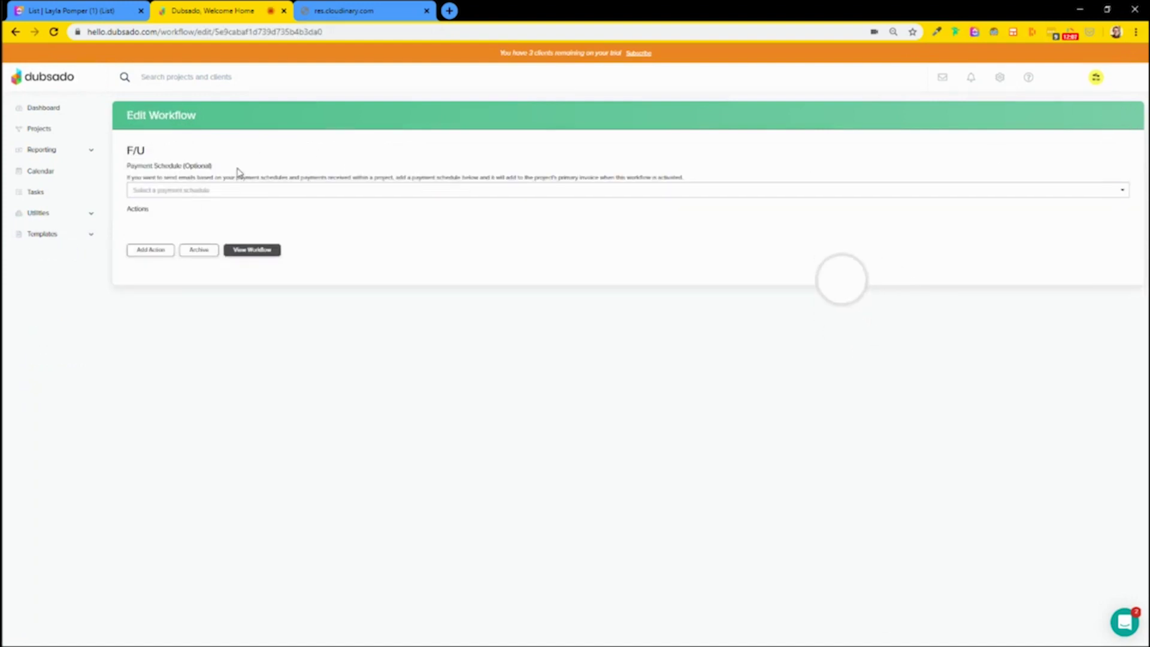
- Add a Send Email action to the F/U workflow using the Great Meeting With You Today! email, with approval required before completion
left_click(150, 250)
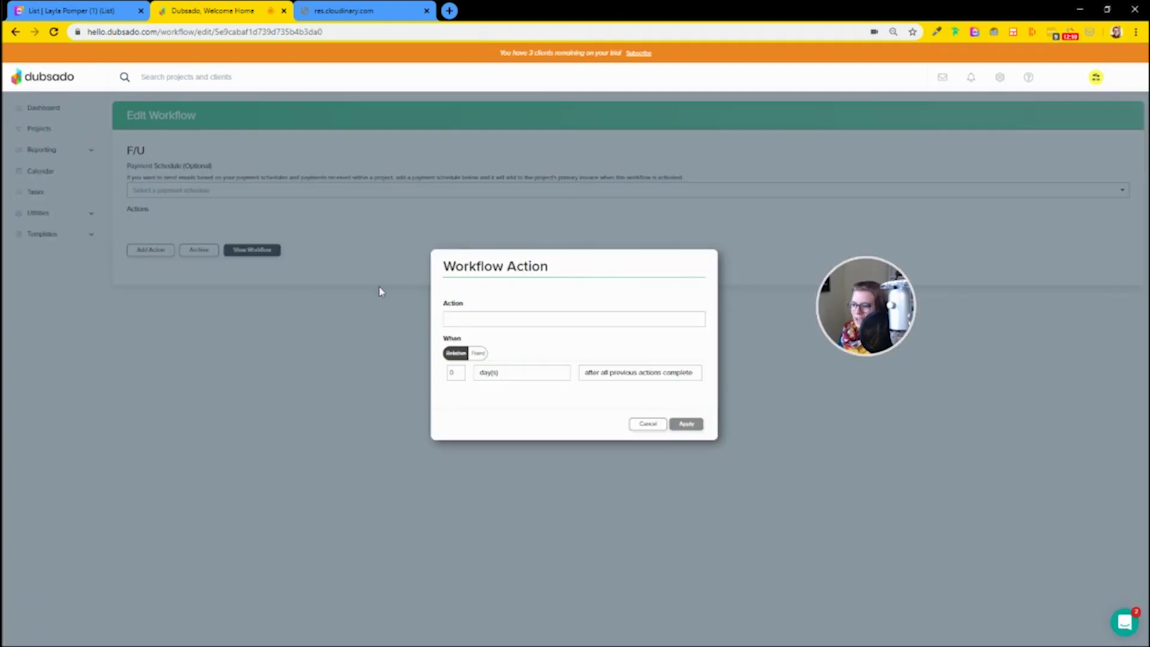
left_click(454, 319)
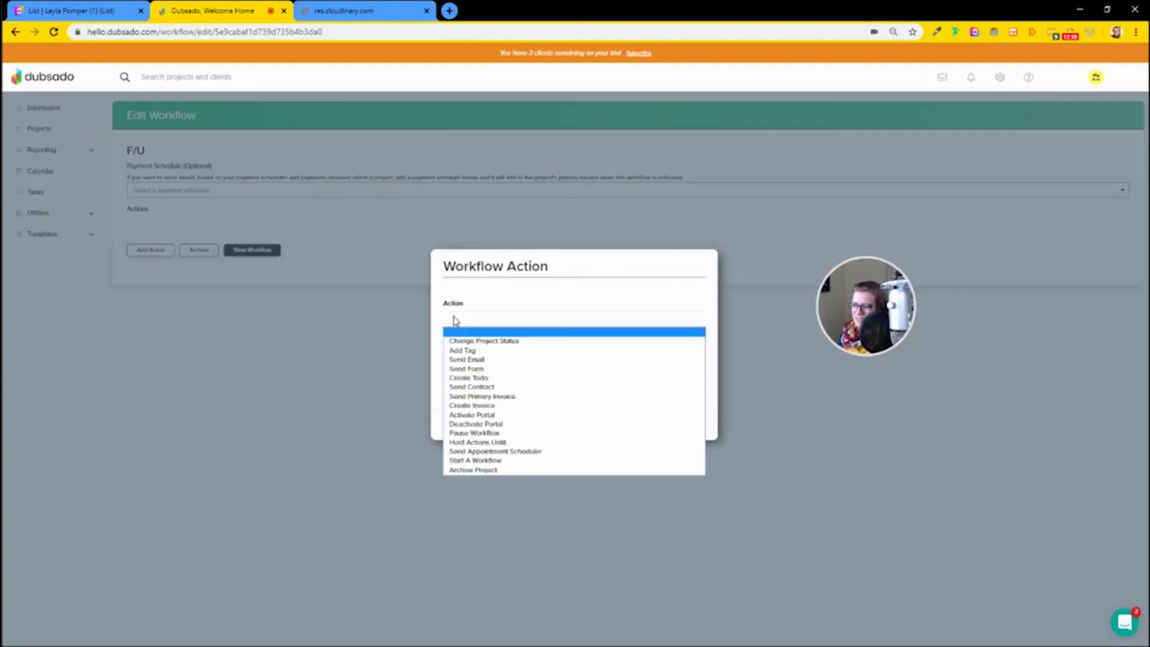
left_click(467, 360)
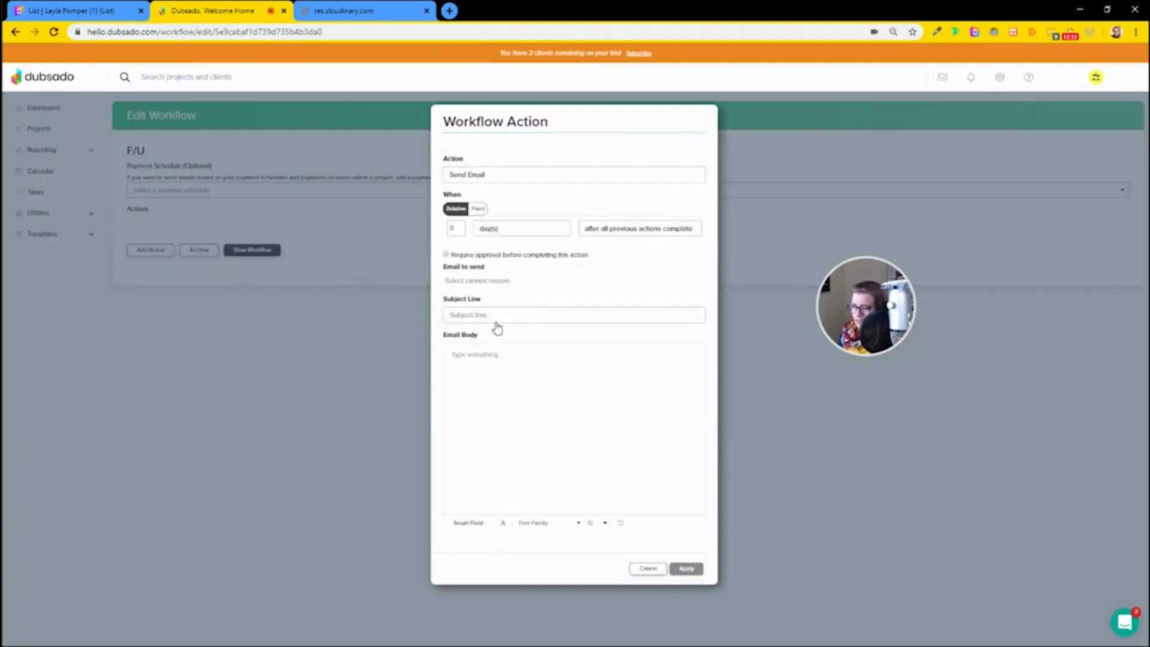
left_click(497, 281)
left_click(488, 321)
left_click(446, 254)
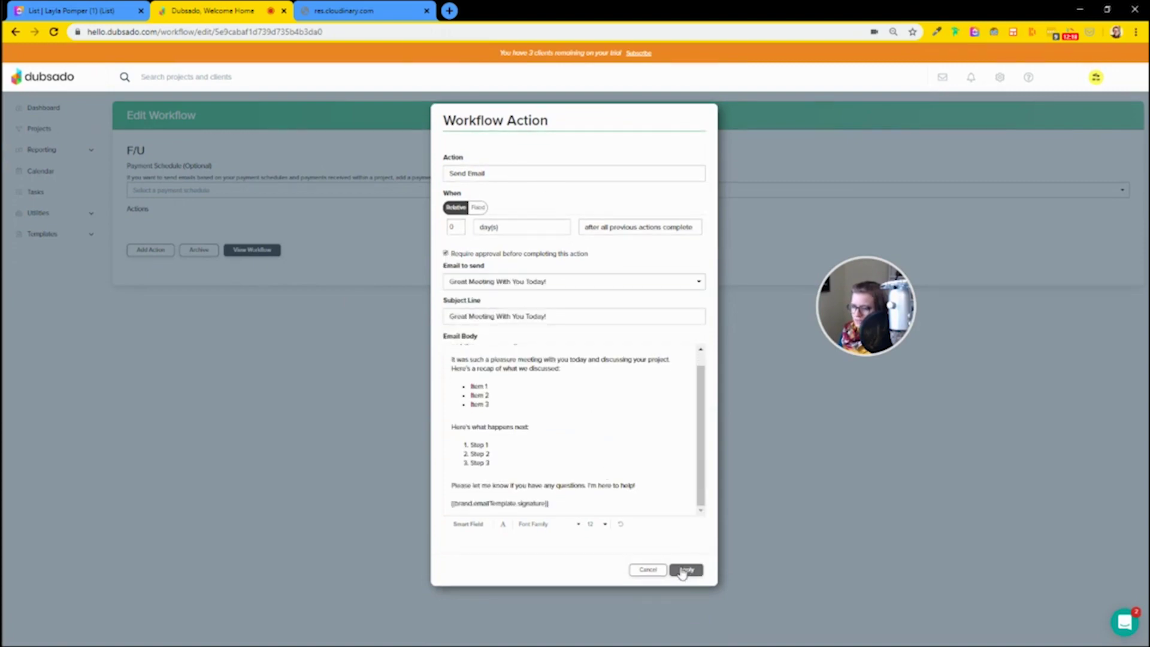
left_click(686, 570)
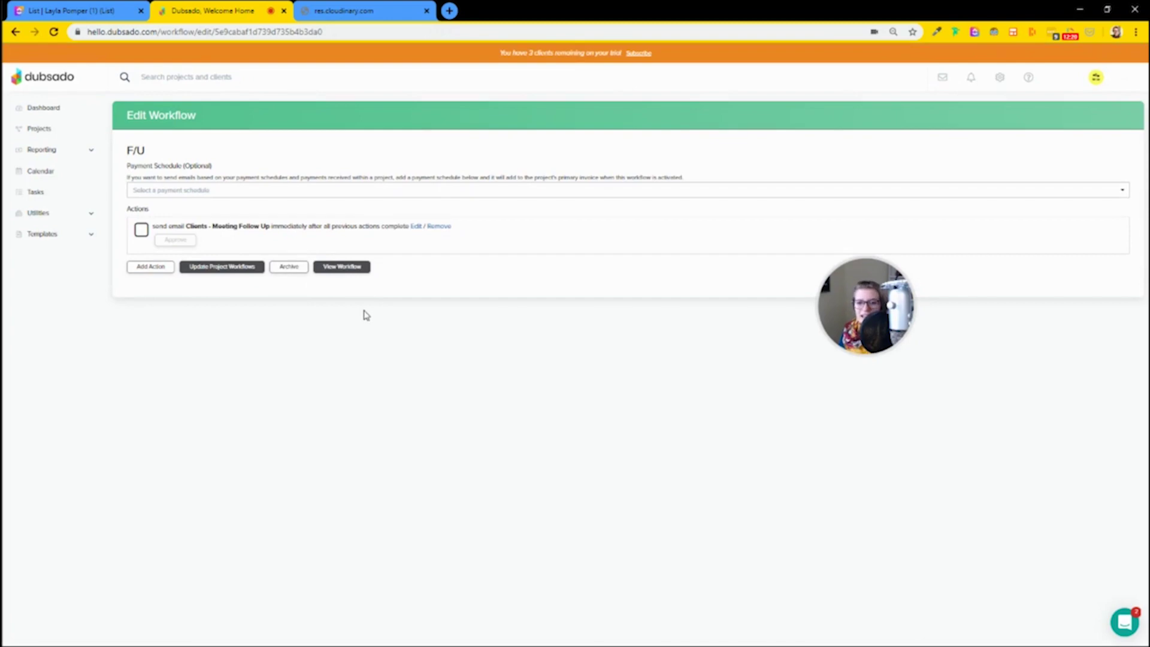
- Add a second approval-required Send Email action with the Great Meeting With You Today! email, timed 7 days after all previous actions complete
left_click(144, 269)
left_click(504, 324)
left_click(479, 359)
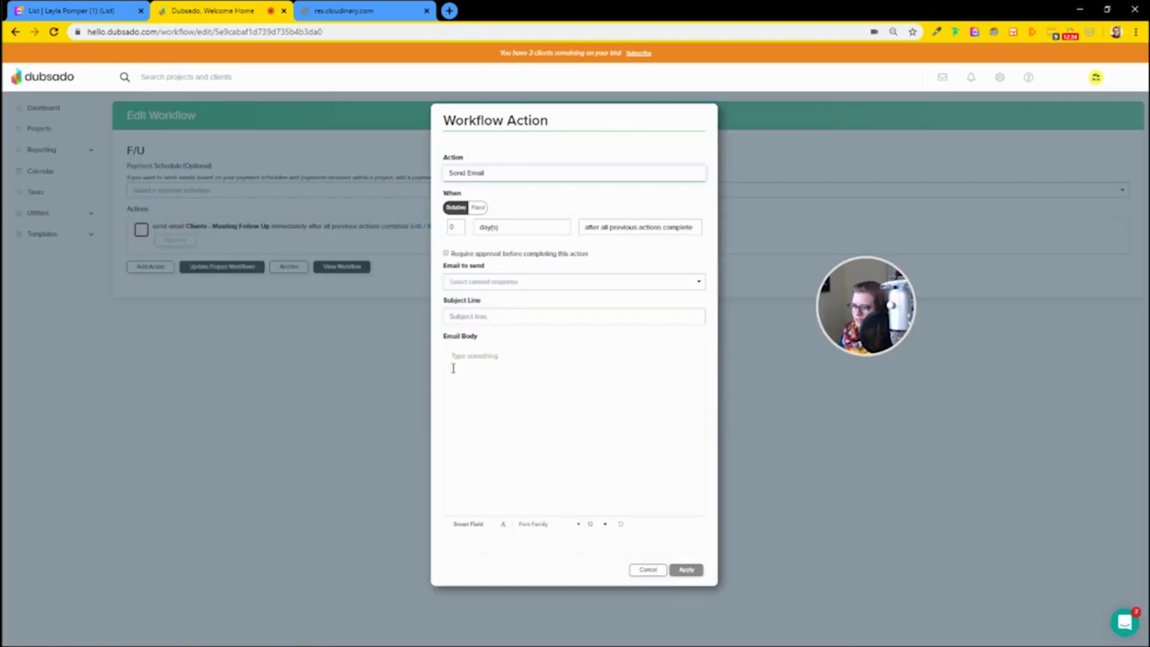
left_click(478, 280)
left_click(488, 323)
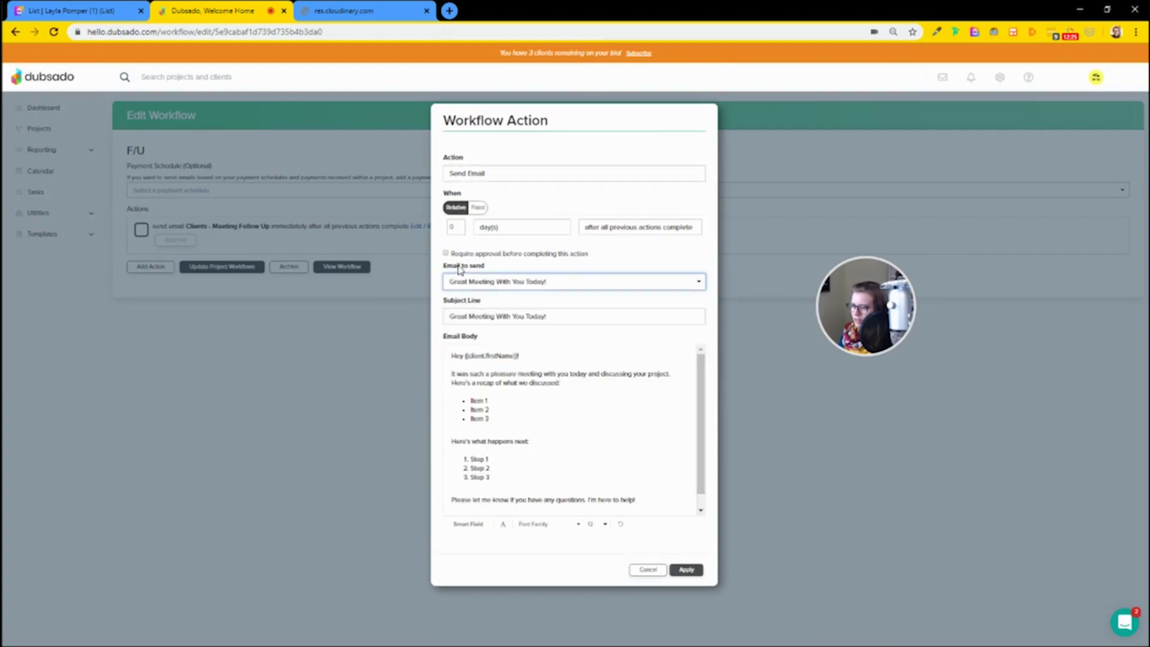
double_click(455, 227)
type("7")
left_click(638, 226)
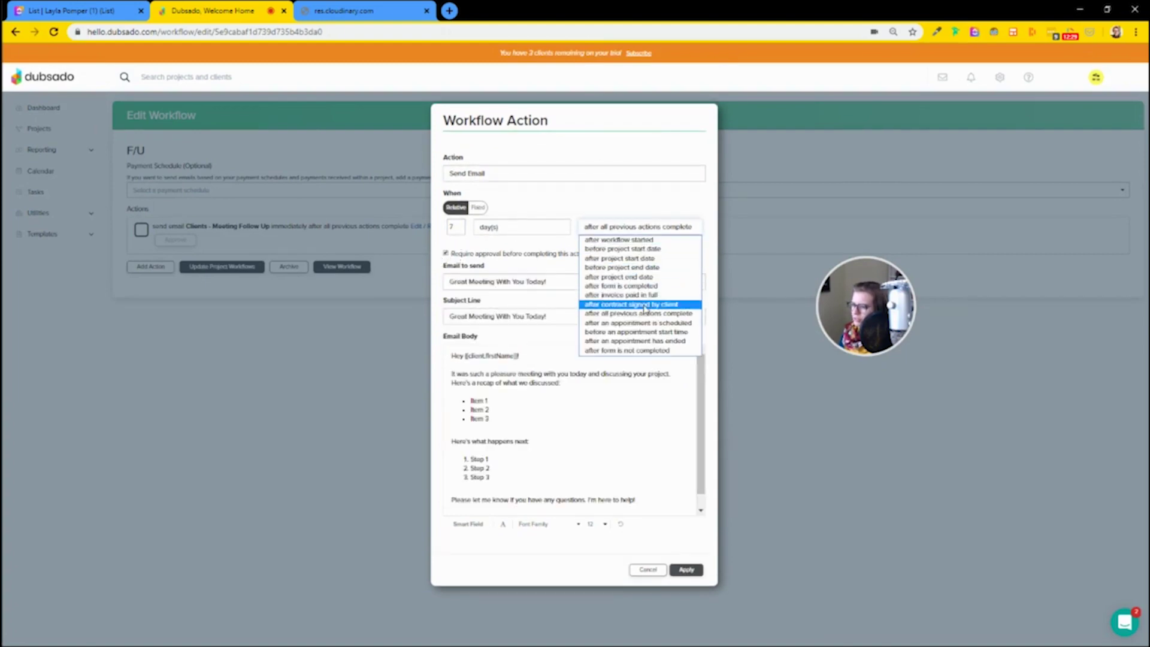
left_click(538, 230)
left_click(689, 570)
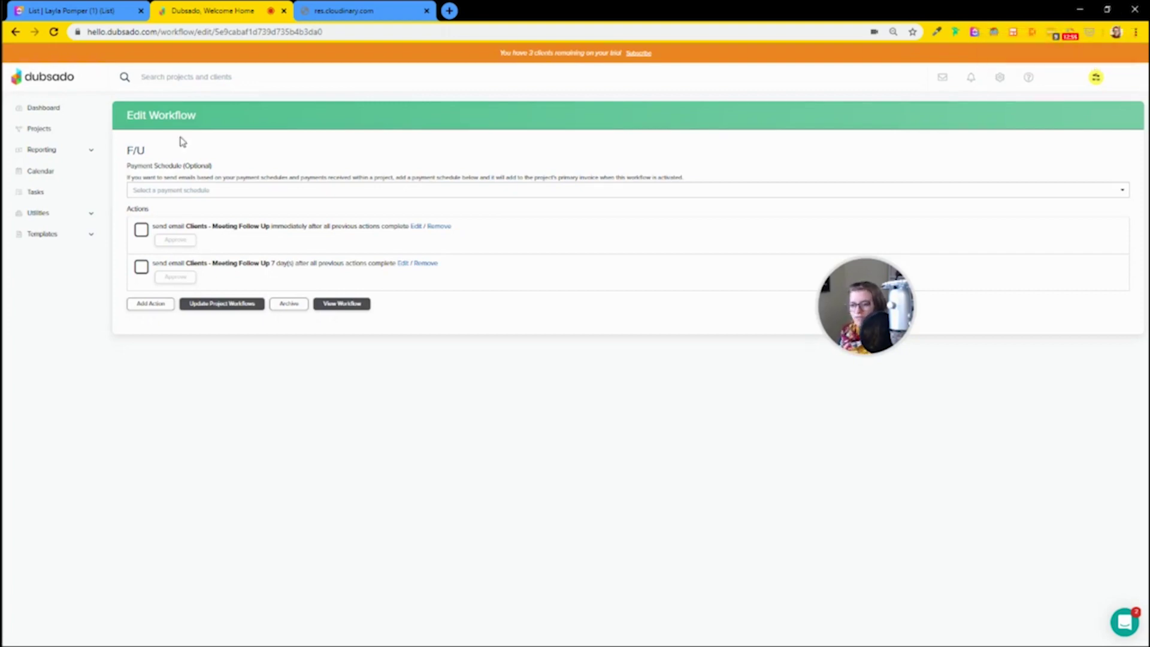
- Examine all job statuses in the projects list and the F/U workflow template, and return to the projects list
left_click(51, 136)
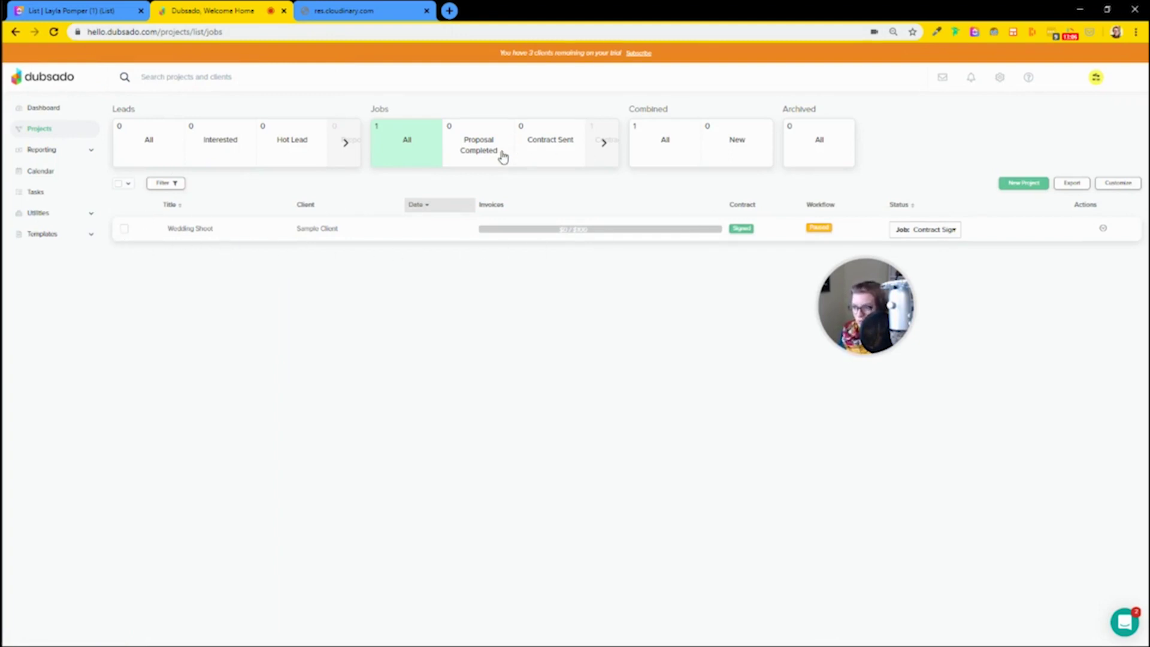
left_click(604, 144)
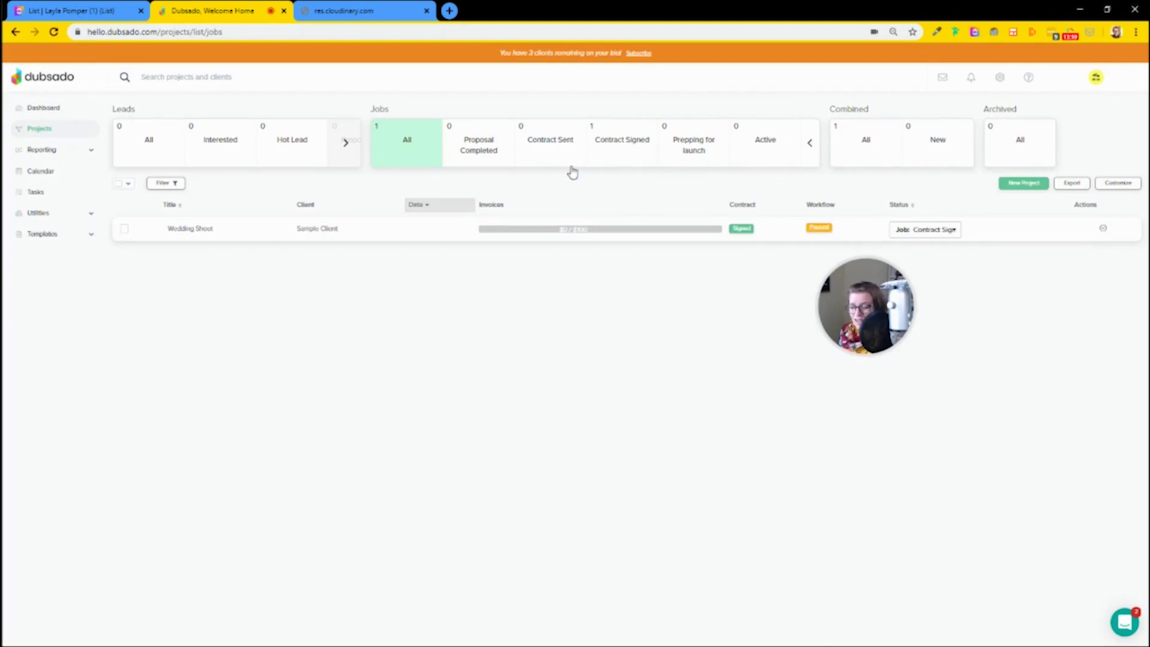
left_click(57, 235)
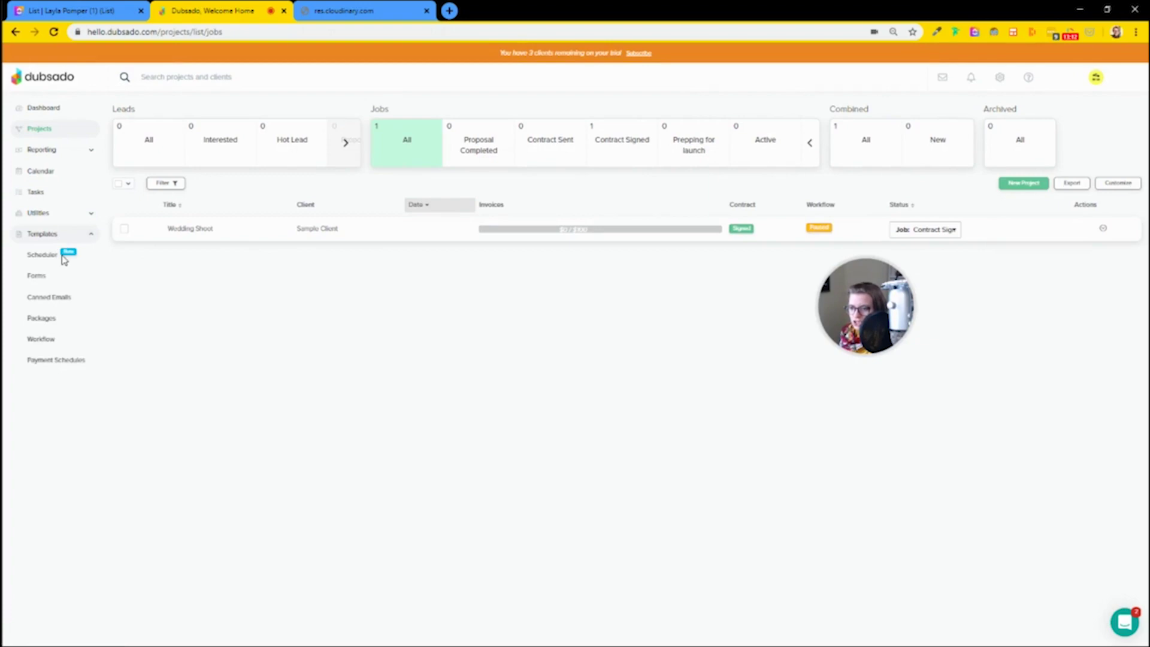
left_click(62, 338)
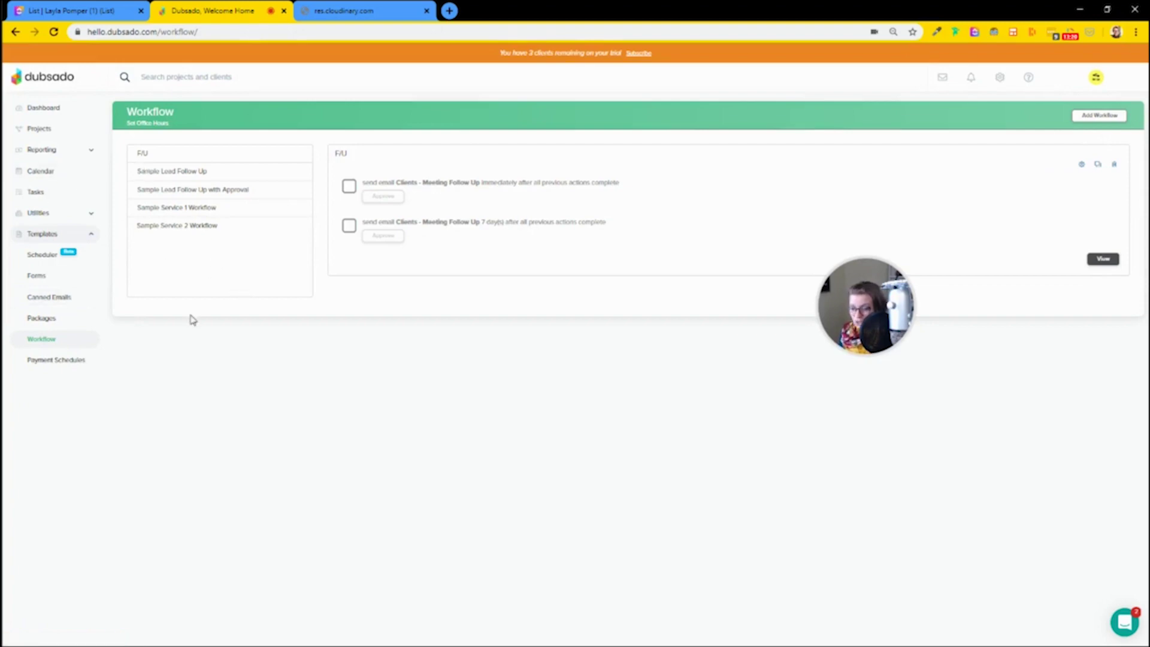
left_click(25, 126)
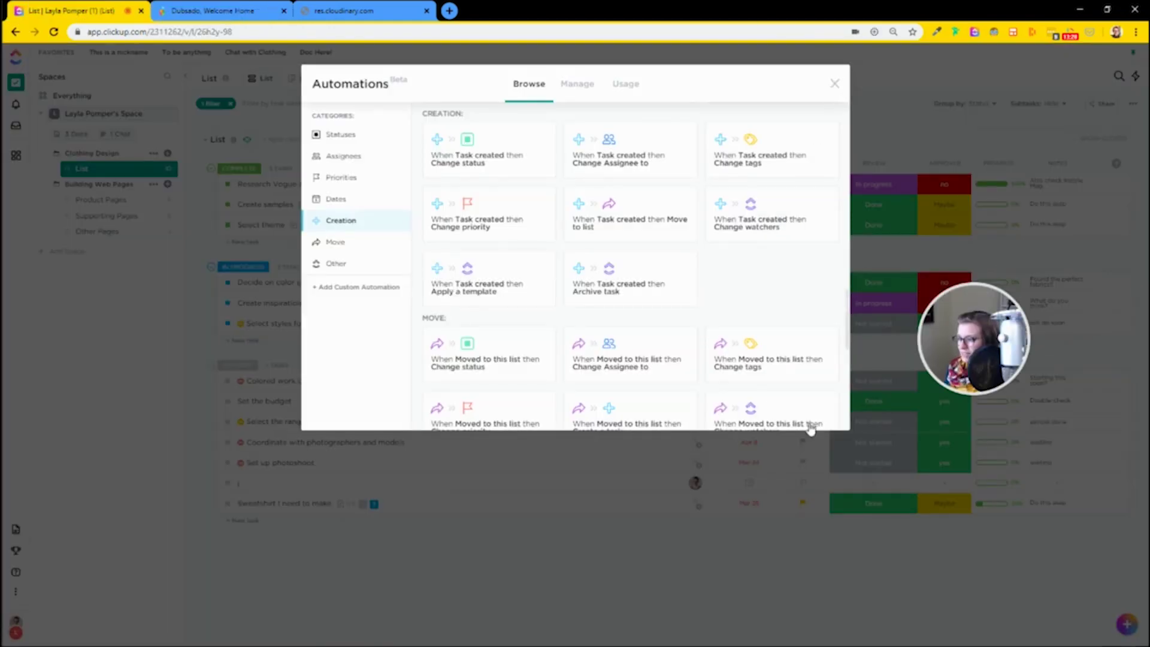
- In ClickUp, close the automations and set Review to In progress for the Create samples and Decide on color story tasks
left_click(835, 87)
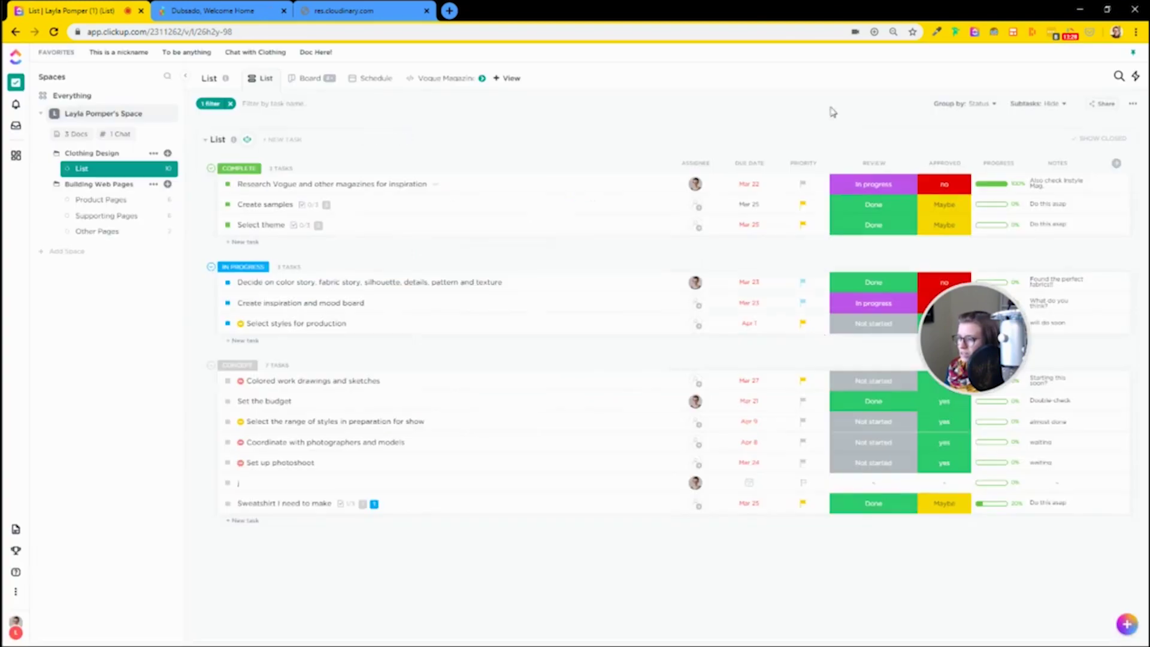
left_click(899, 204)
left_click(863, 290)
left_click(873, 308)
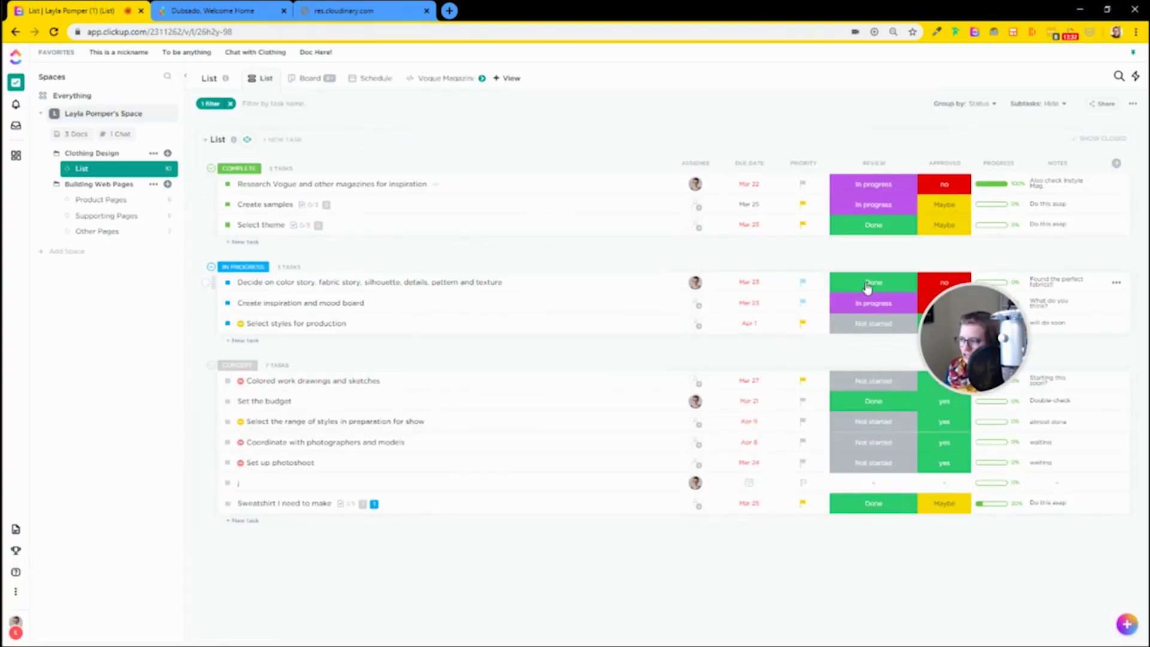
left_click(873, 303)
left_click(890, 363)
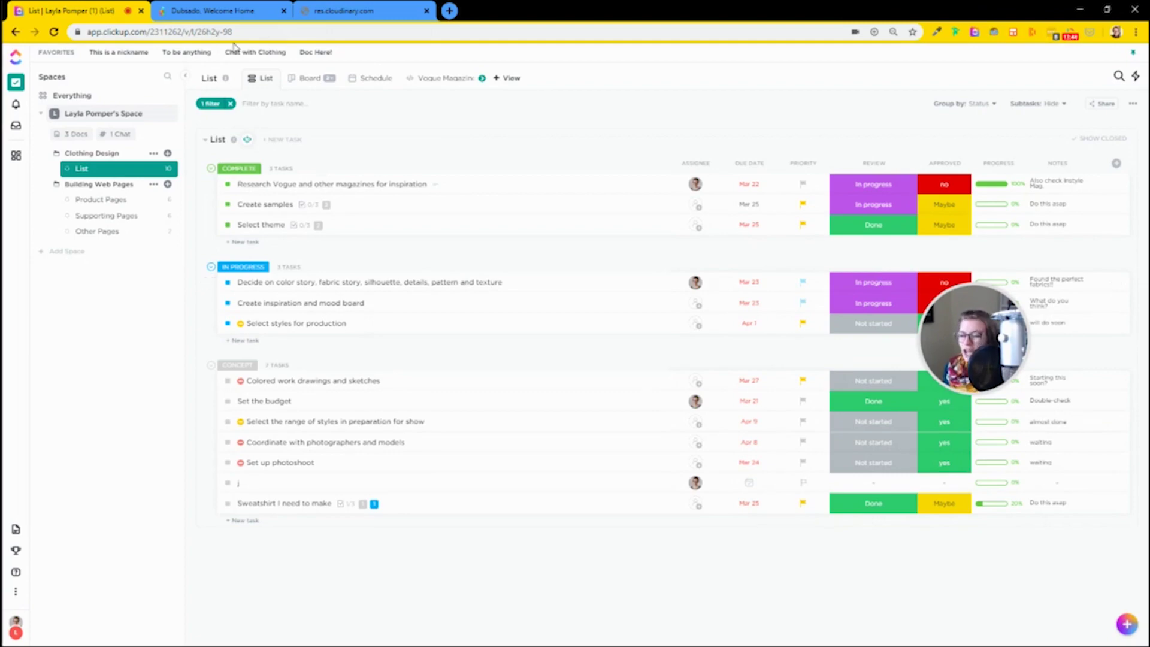
- Check the projects list in Dubsado, return to ClickUp and create a list named Wedding Shoot in the Clothing Design folder
left_click(211, 18)
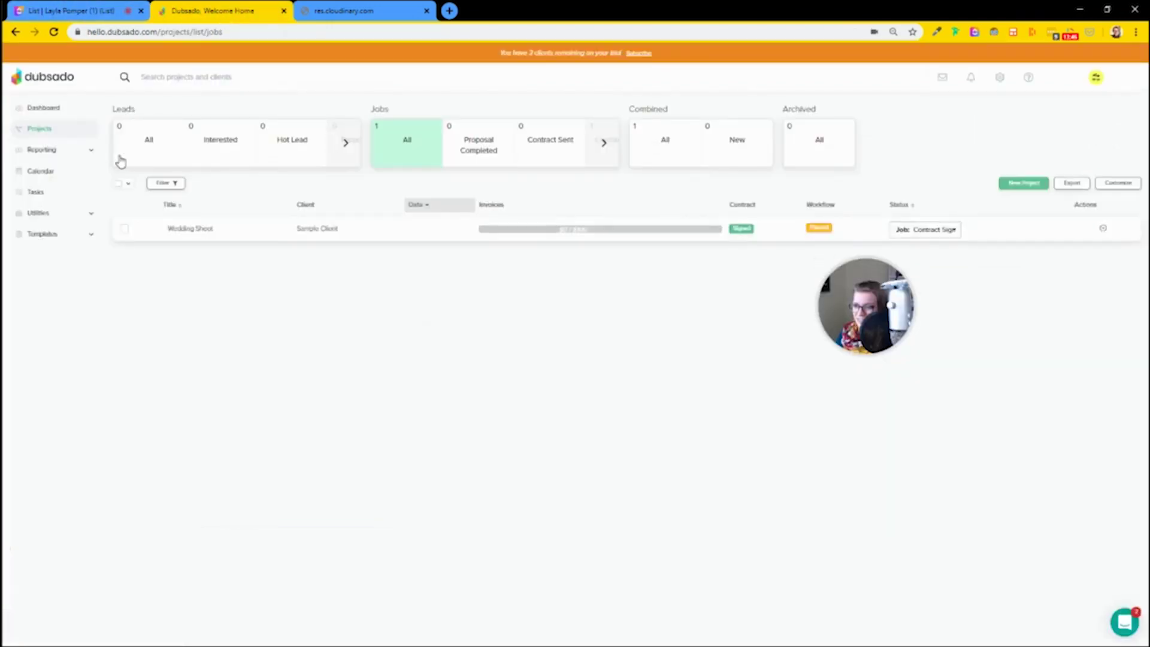
left_click(90, 12)
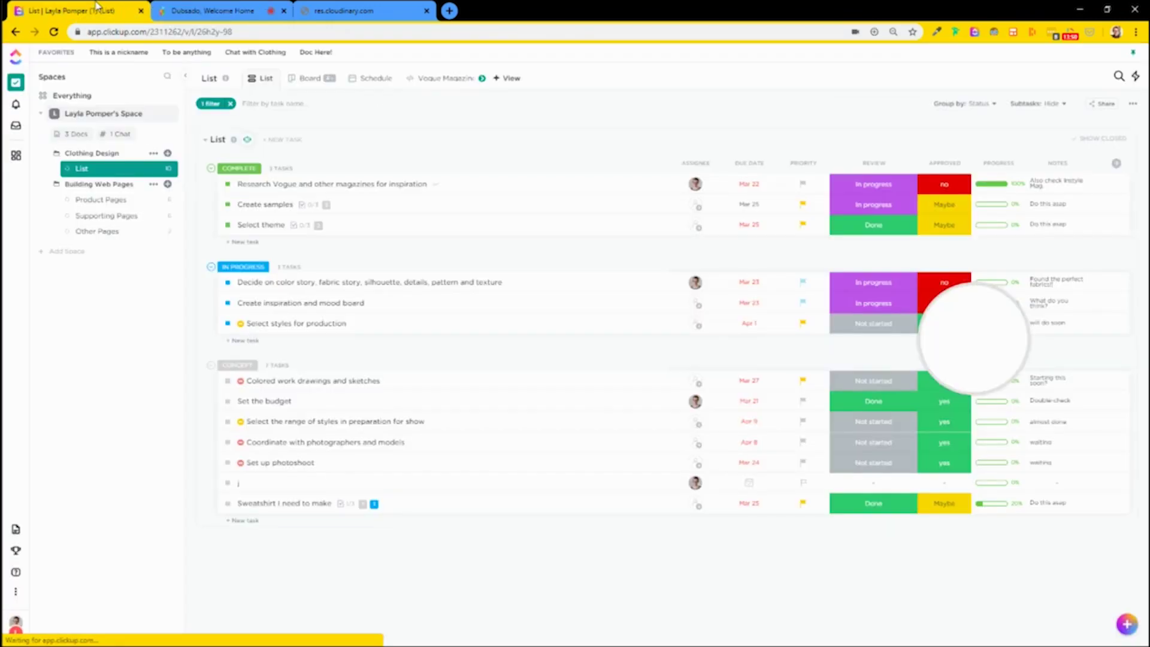
left_click(169, 154)
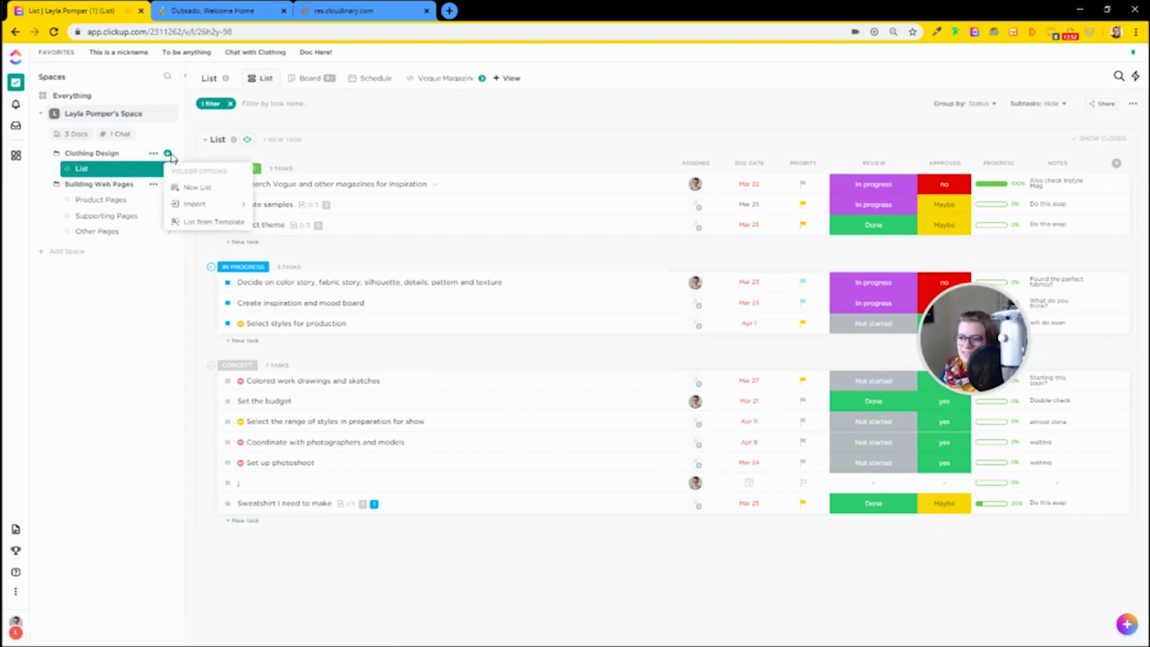
left_click(210, 187)
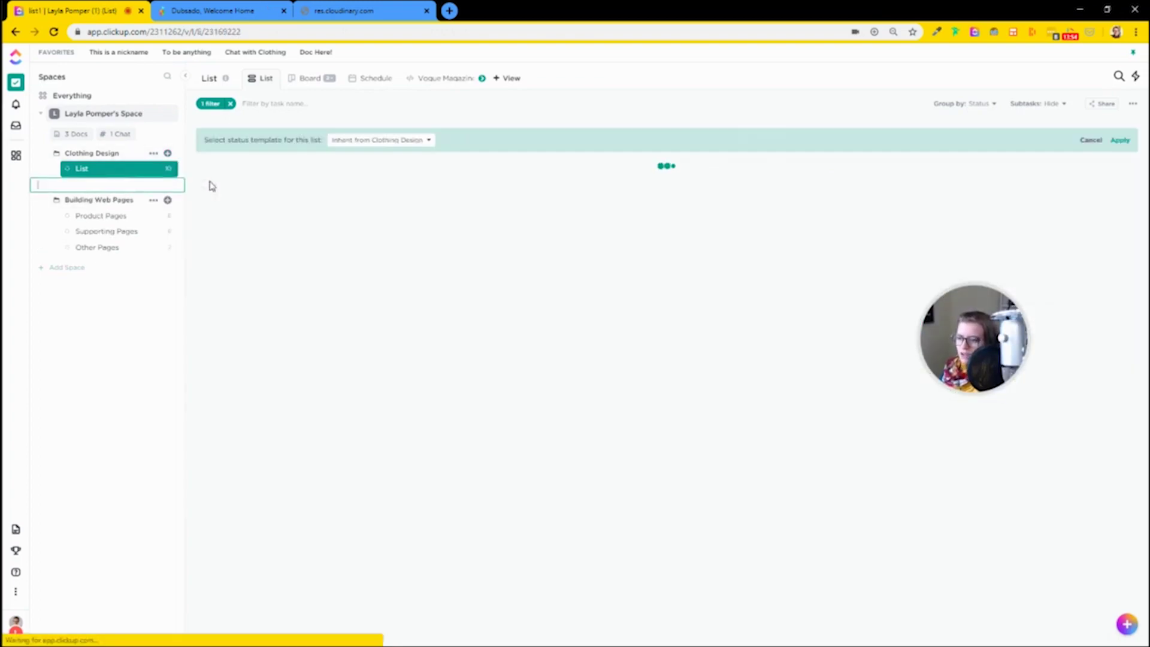
type("Wedding Shoot")
key("Return")
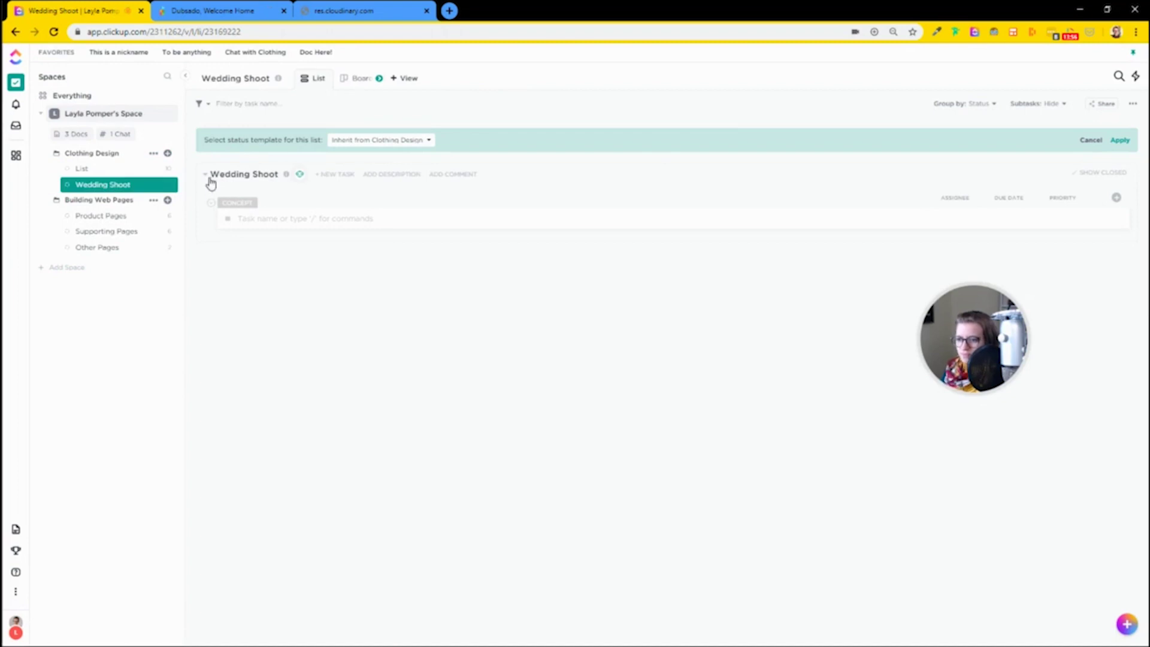
- Add three tasks to the Wedding Shoot list: Prep for Shoot, Do Shoot and Edit Photos
left_click(247, 217)
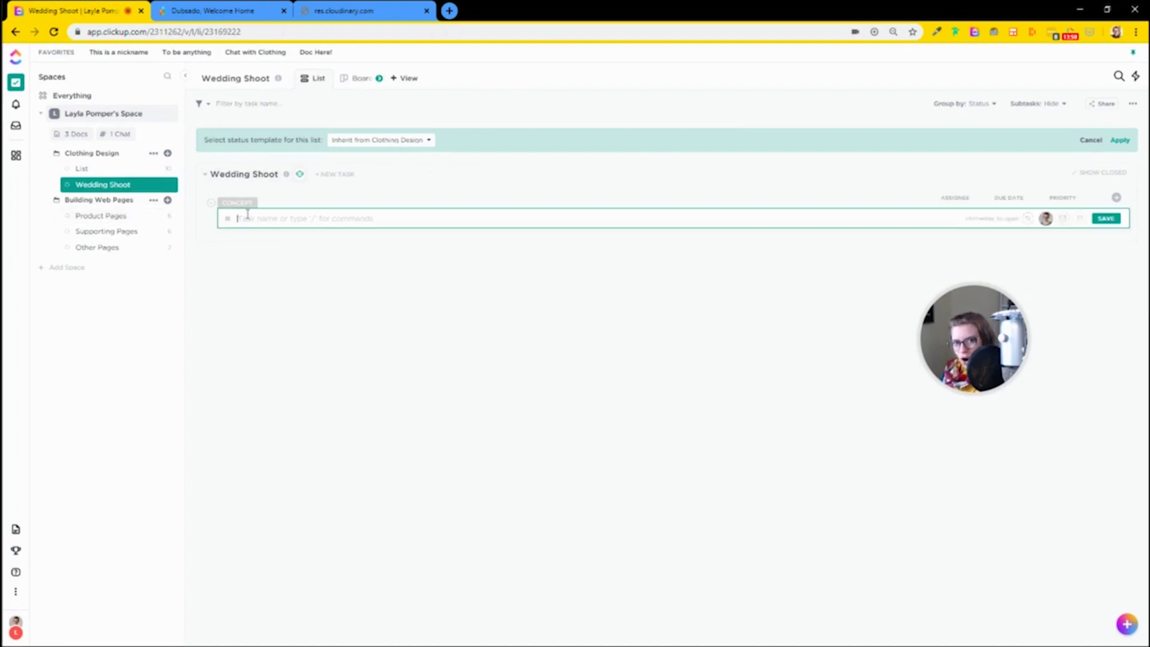
type("Prop")
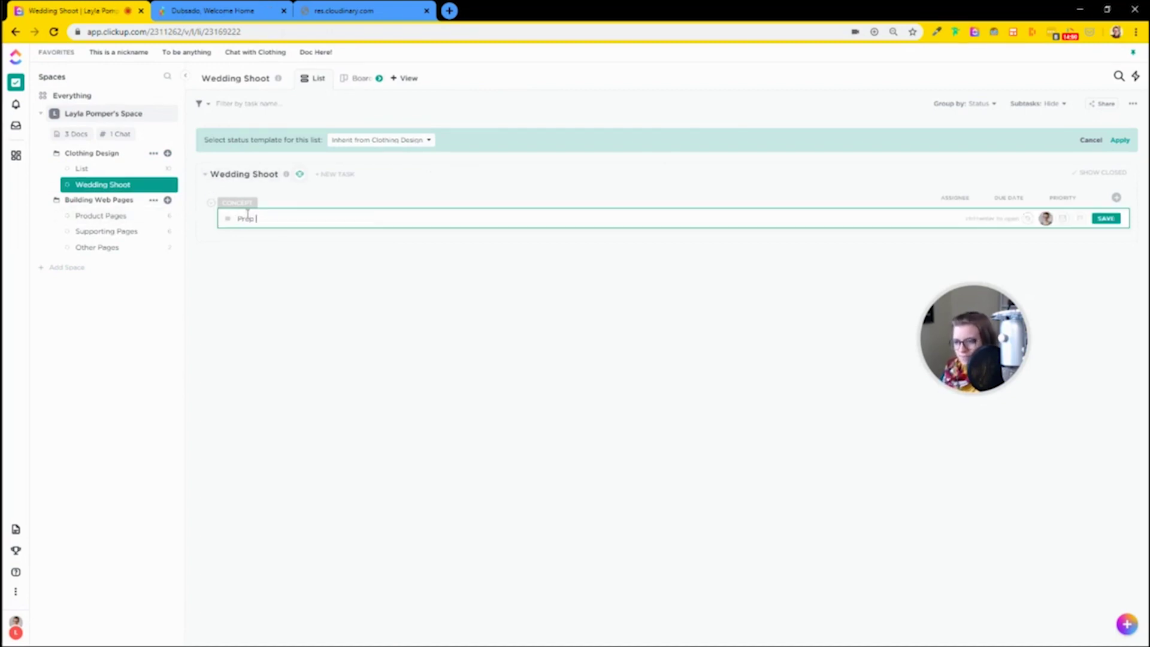
key("Return")
type("Do Shoot")
key("Return")
type("Edit Pho")
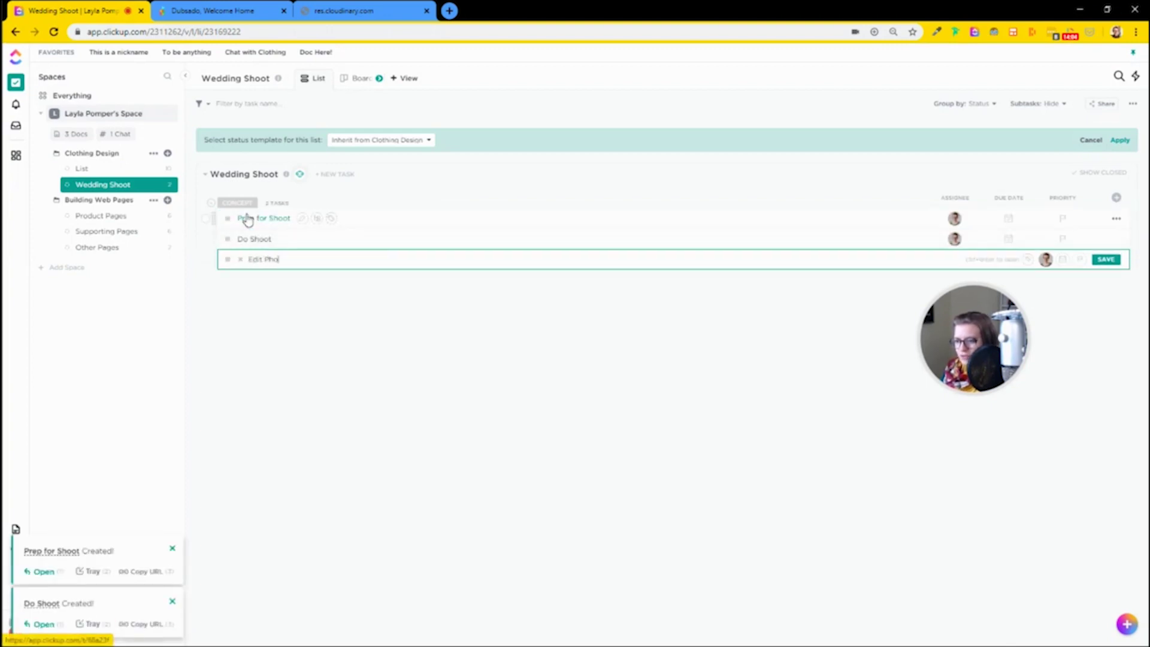
type("tos")
key("Return")
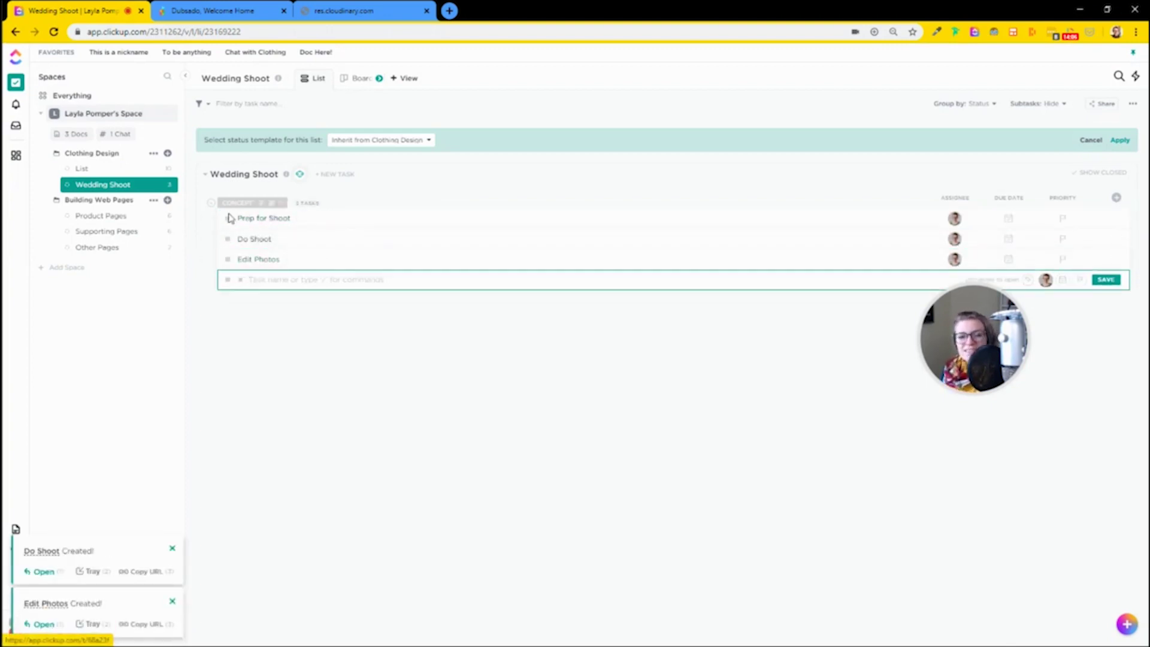
- Add three subtasks under Prep for Shoot: Do this, Do that and DO this
left_click(314, 221)
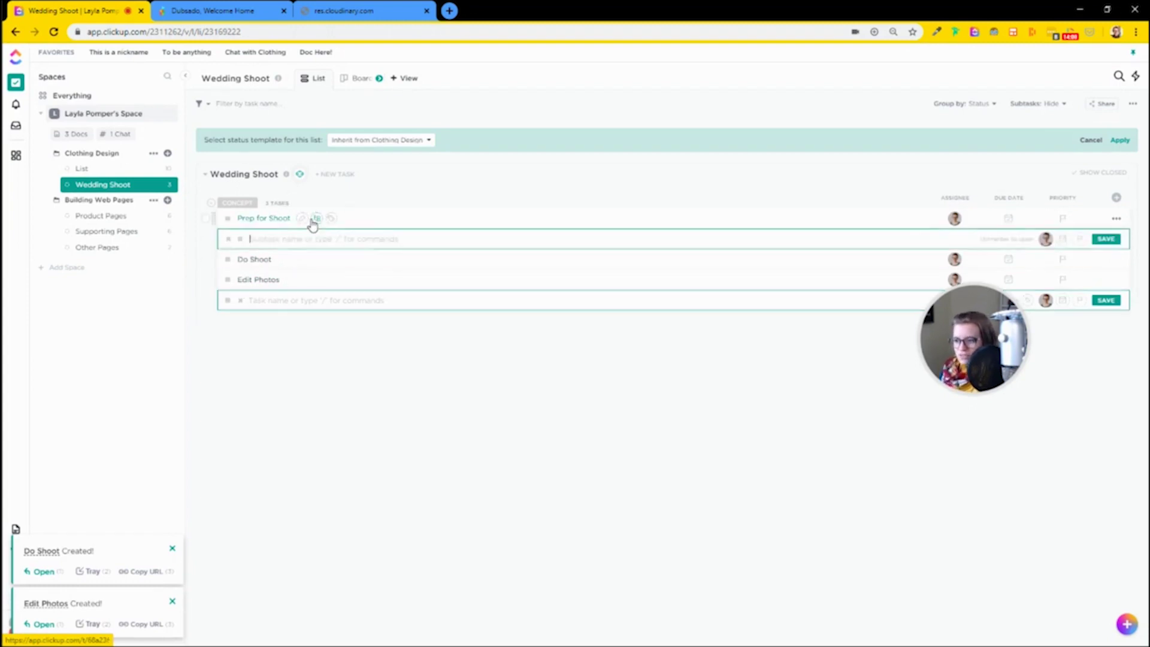
type("Do this")
key("Return")
type("Do that")
key("Return")
type("DO this")
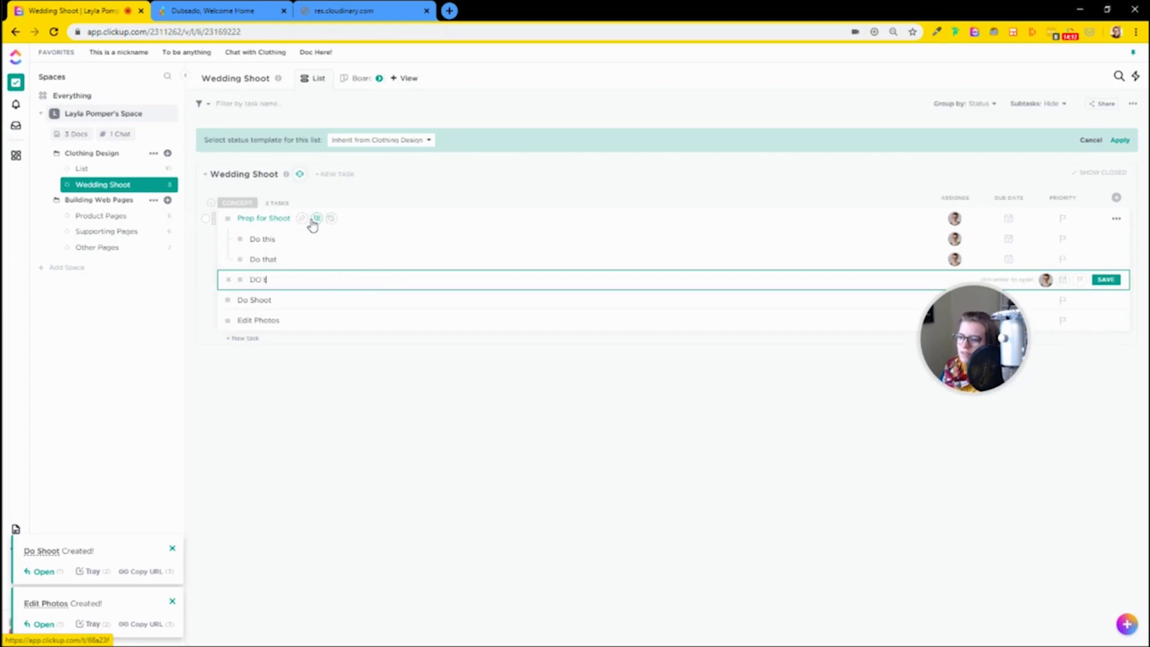
key("Return")
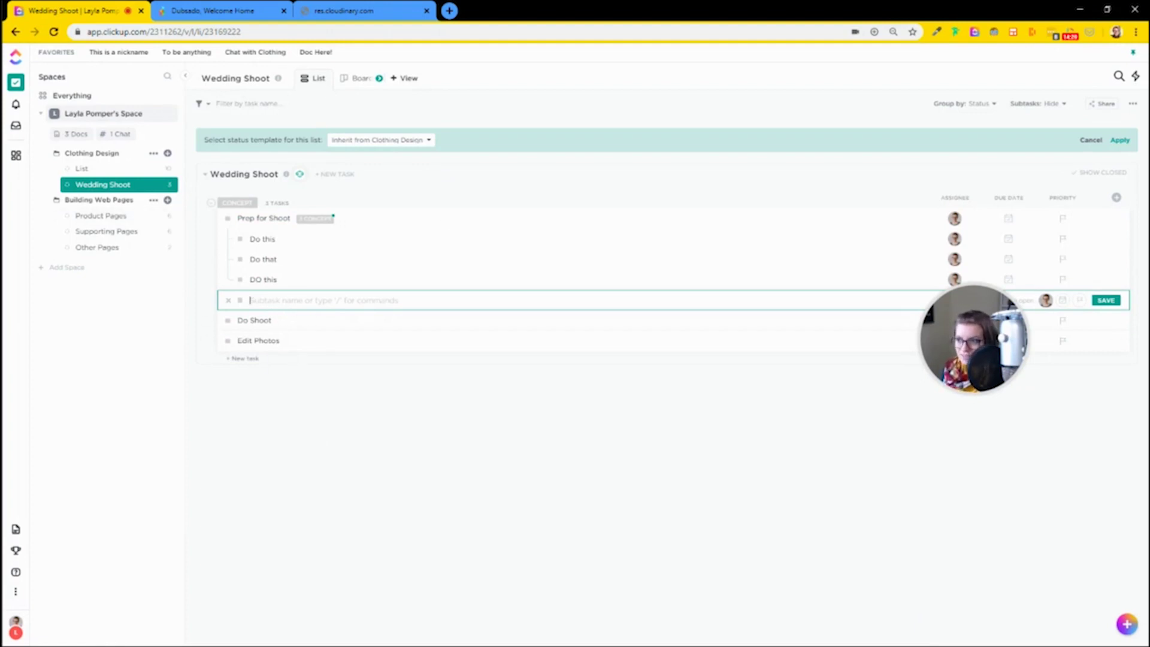
- Switch to Dubsado, open the Wedding Shoot project and read its proposal reminder email
left_click(174, 10)
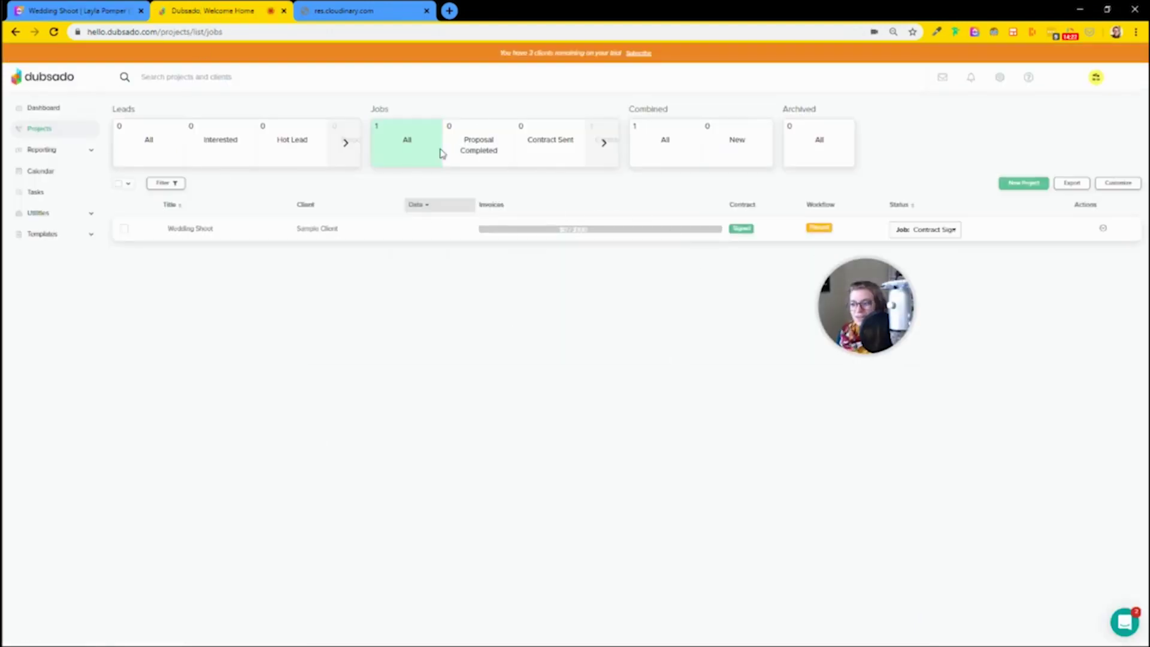
left_click(504, 240)
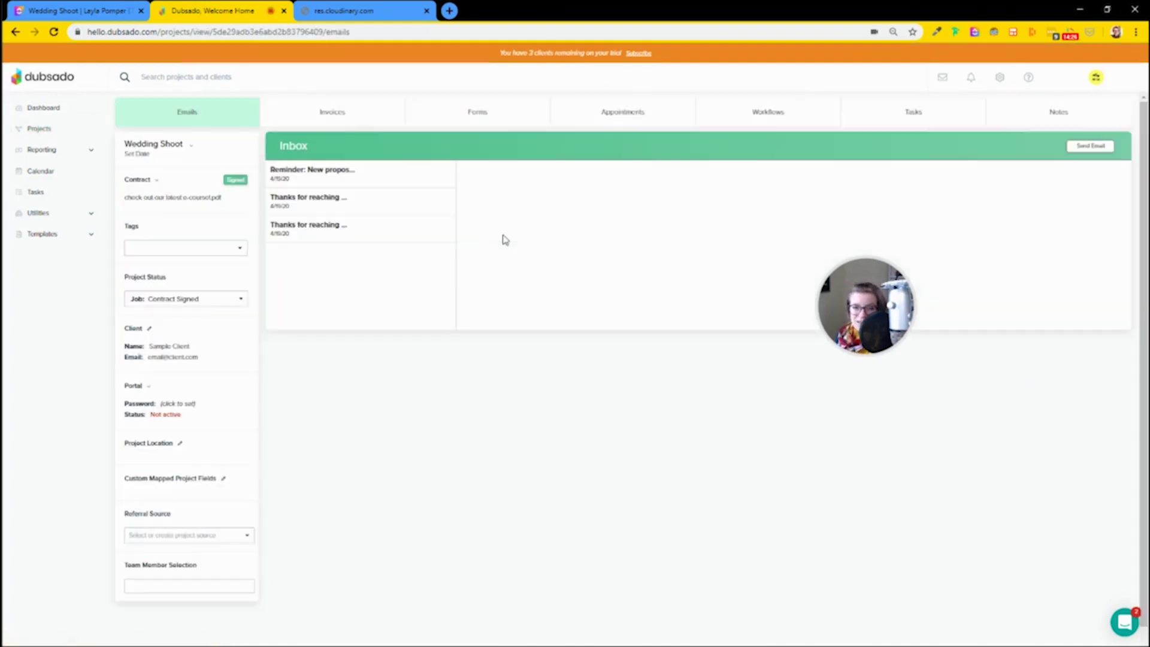
left_click(313, 174)
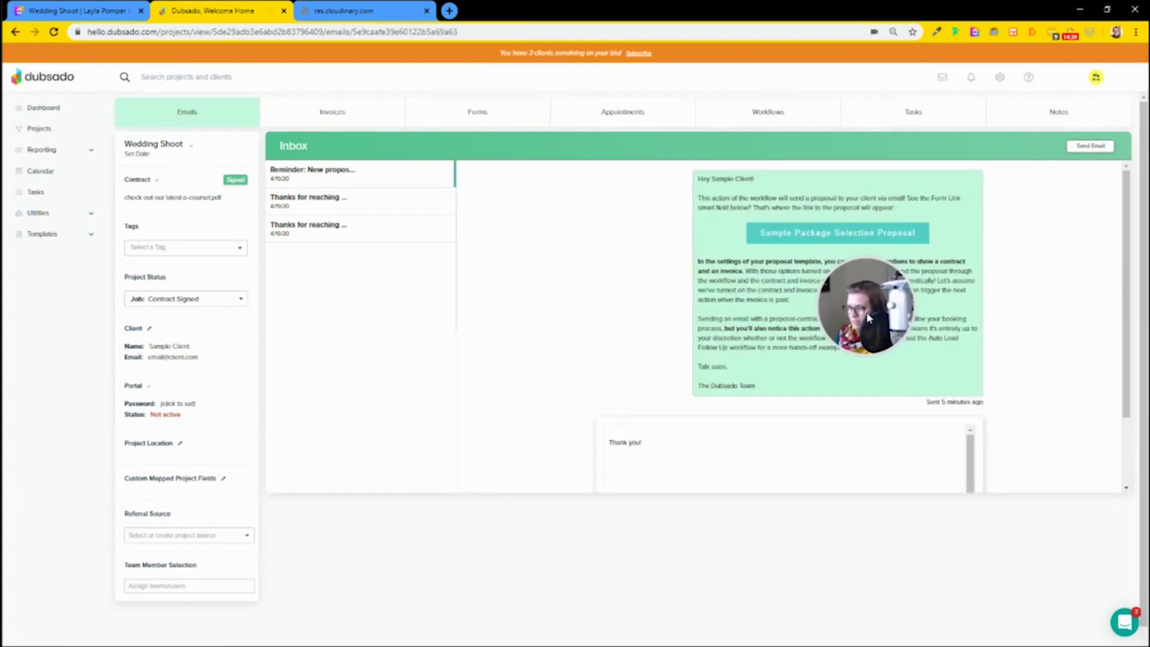
left_click_drag(863, 315, 539, 270)
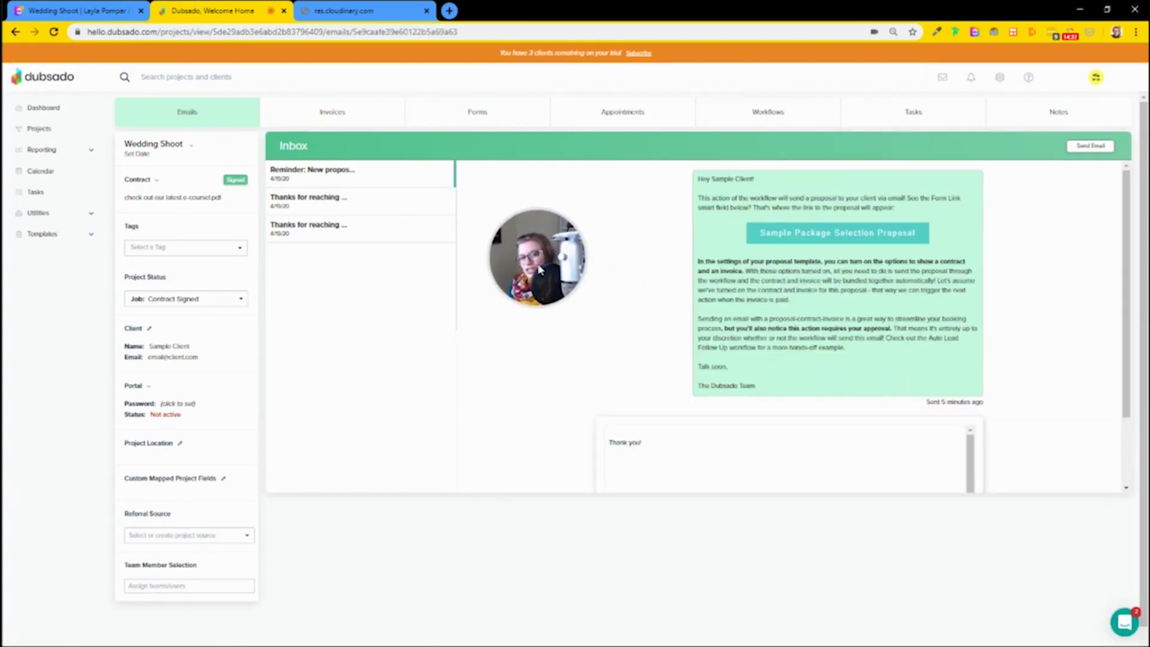